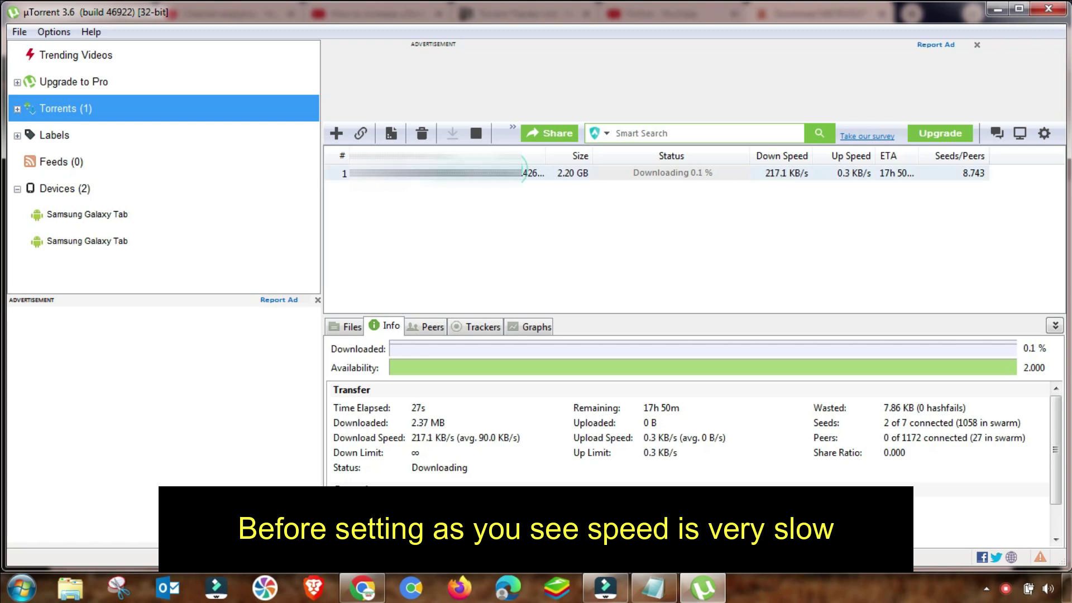
# - Stop the downloading 2.20 GB torrent from its context menu
pyautogui.rightClick(511, 172)
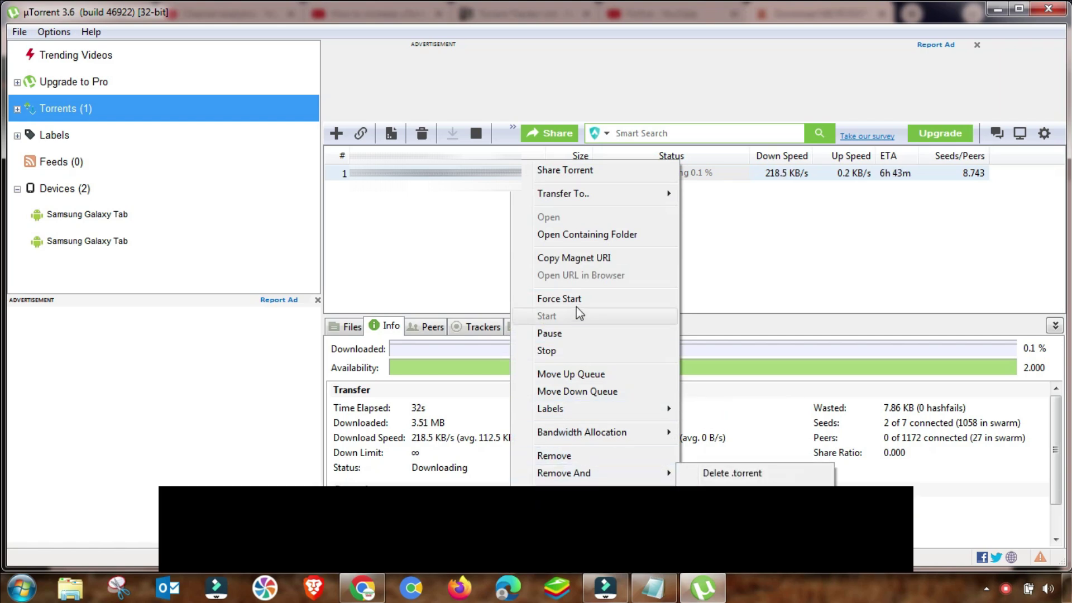
pyautogui.click(550, 353)
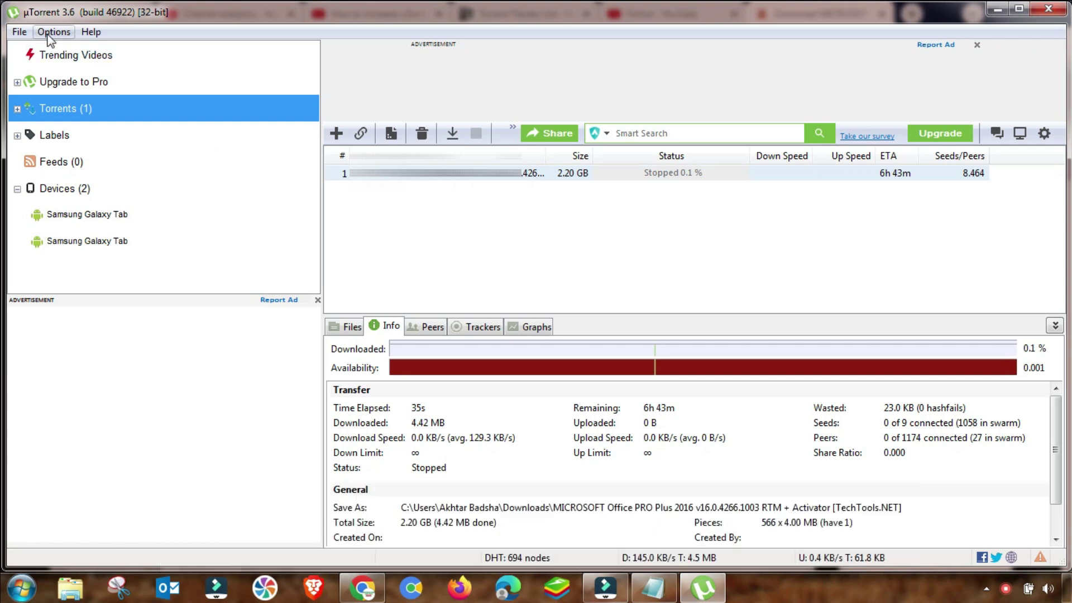
# - Open Preferences and browse General, Privacy, UI Settings and Directories, ending on Connection
pyautogui.click(52, 32)
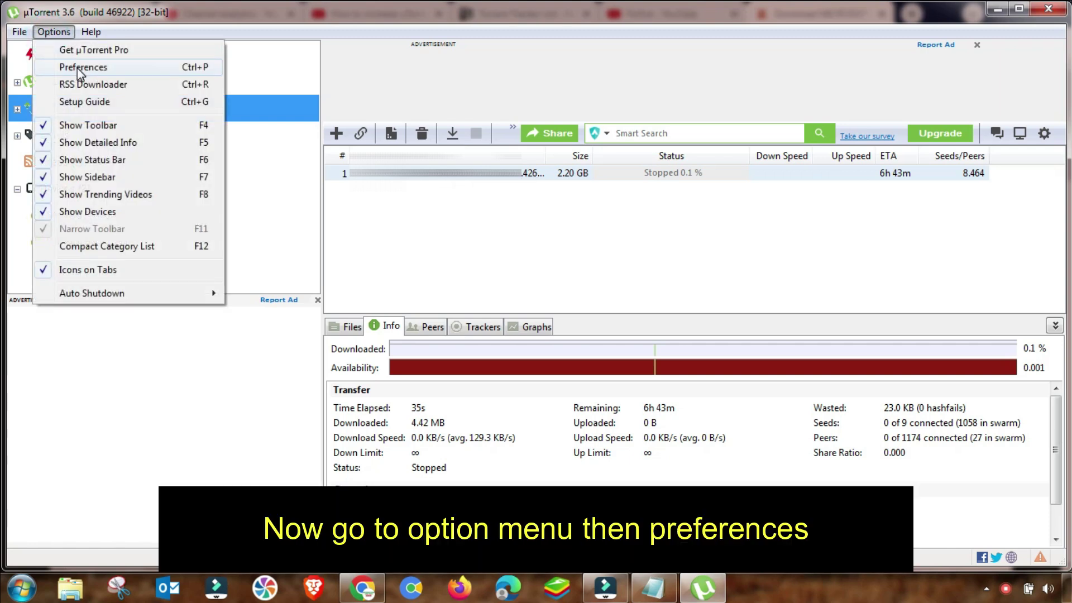
pyautogui.click(83, 67)
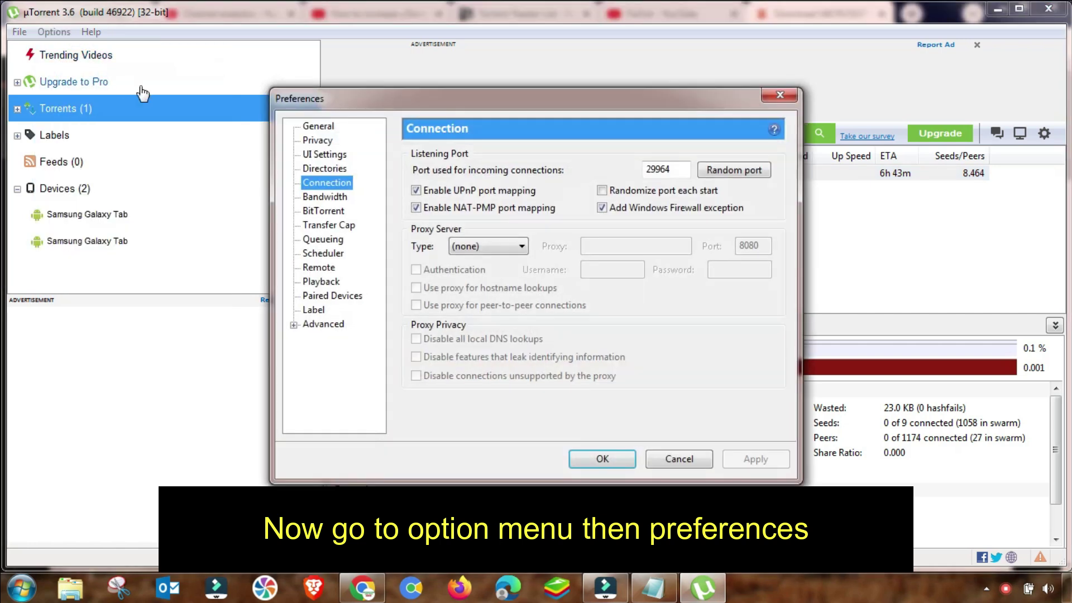
pyautogui.click(317, 127)
pyautogui.click(316, 141)
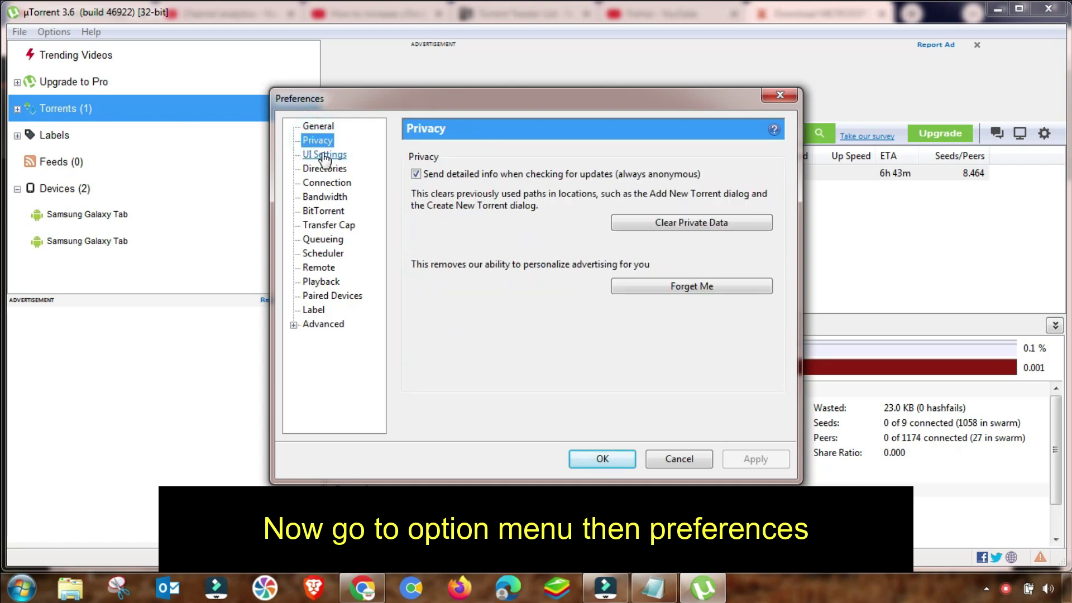
pyautogui.click(323, 155)
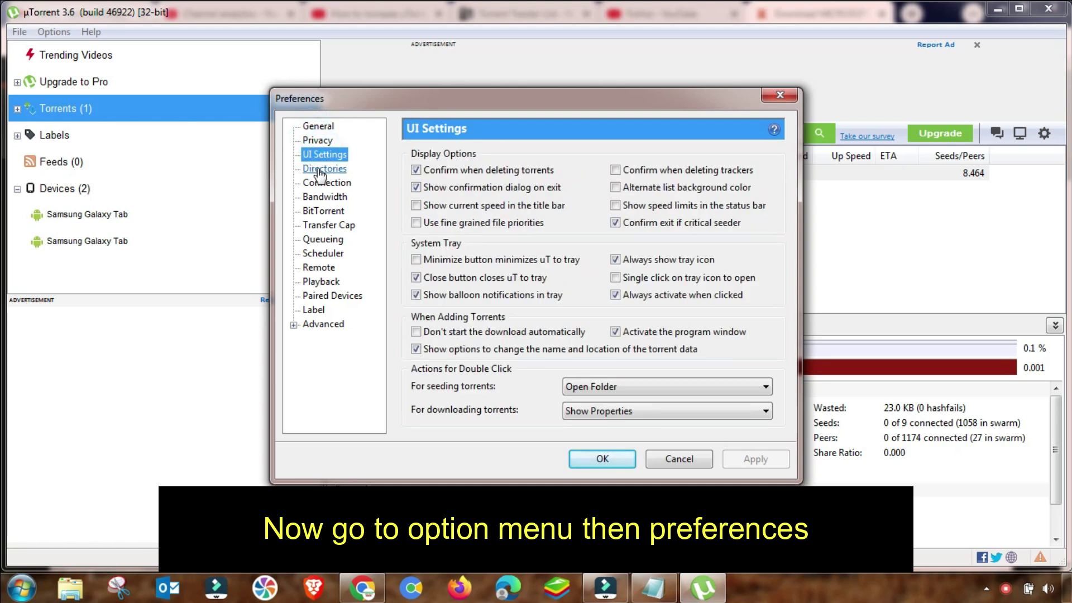
pyautogui.click(324, 169)
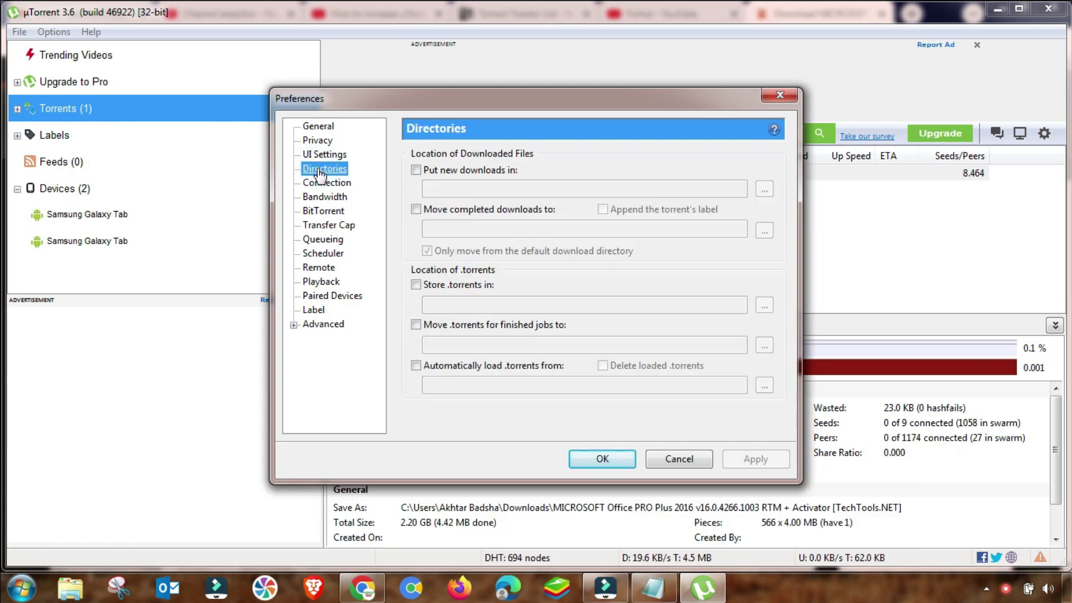
pyautogui.click(327, 182)
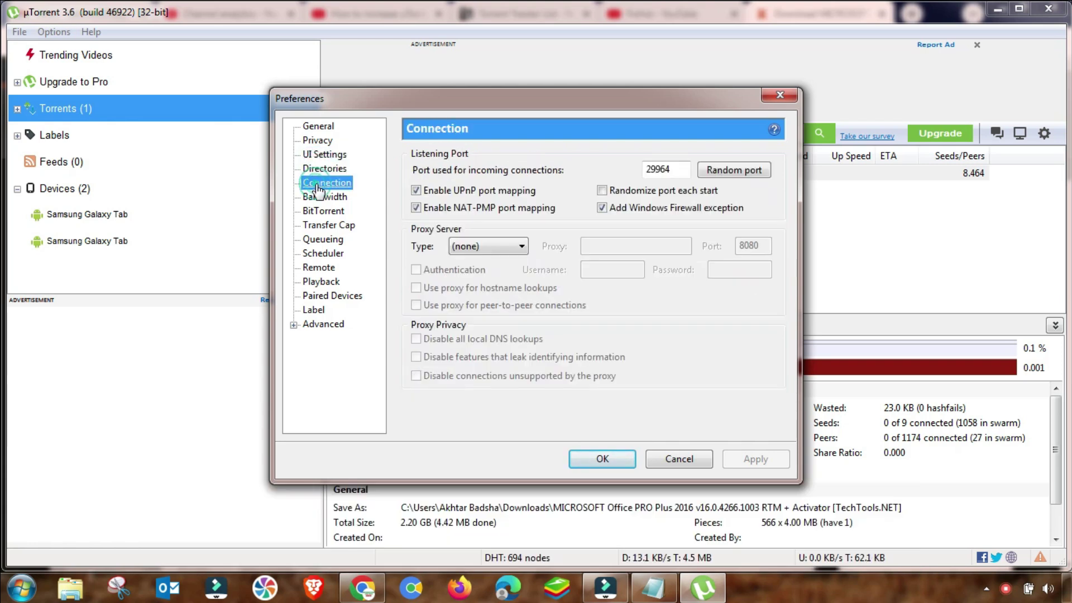
# - Change the incoming-connections port from 29964 to 45683 and apply it
pyautogui.doubleClick(662, 169)
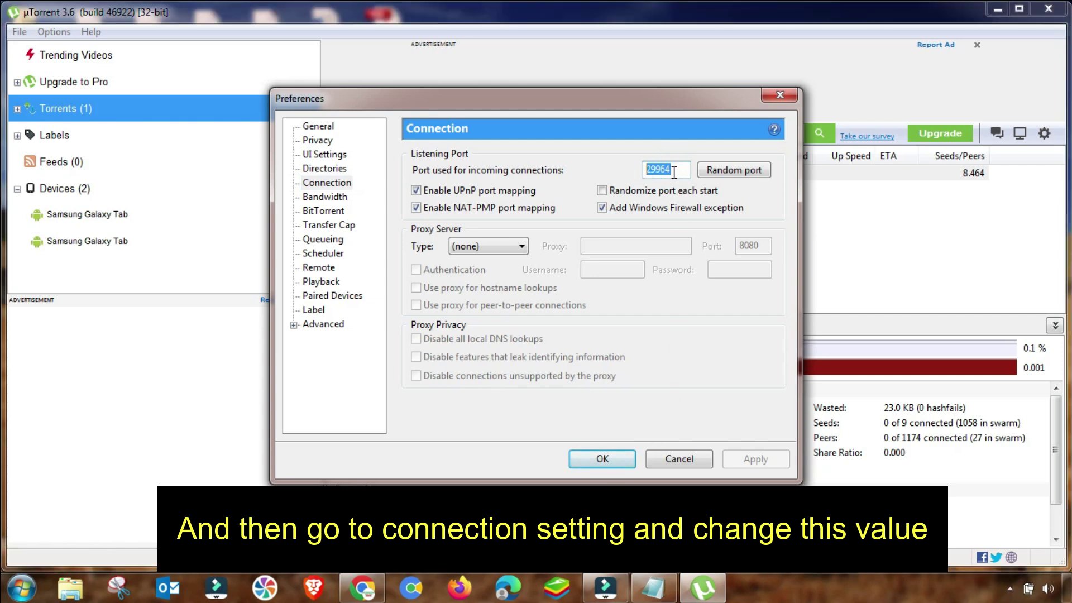
pyautogui.write('45683')
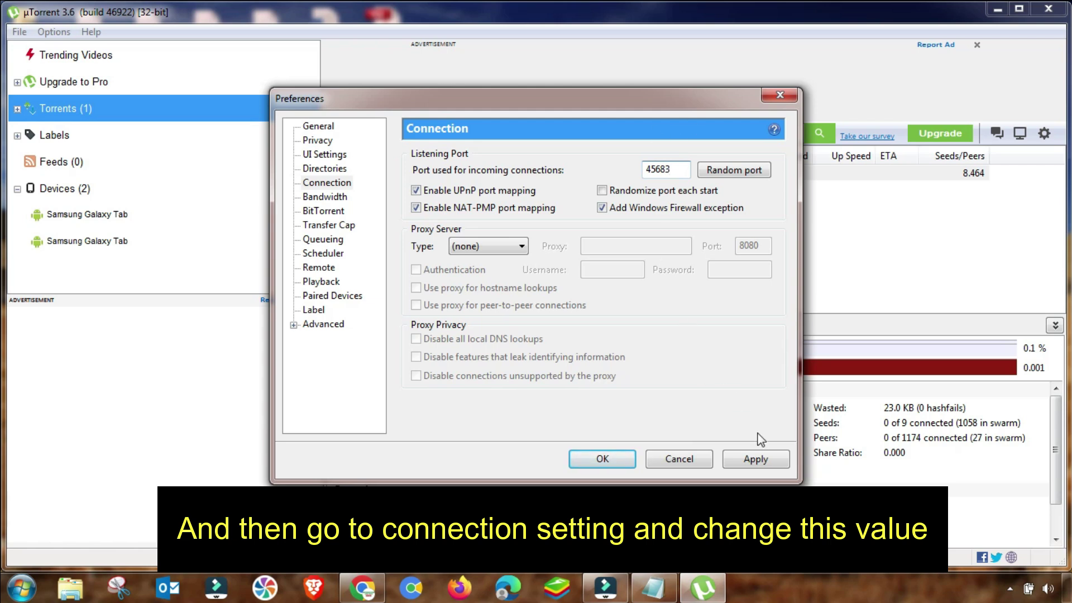
pyautogui.click(756, 459)
pyautogui.moveTo(675, 171); pyautogui.dragTo(639, 172)
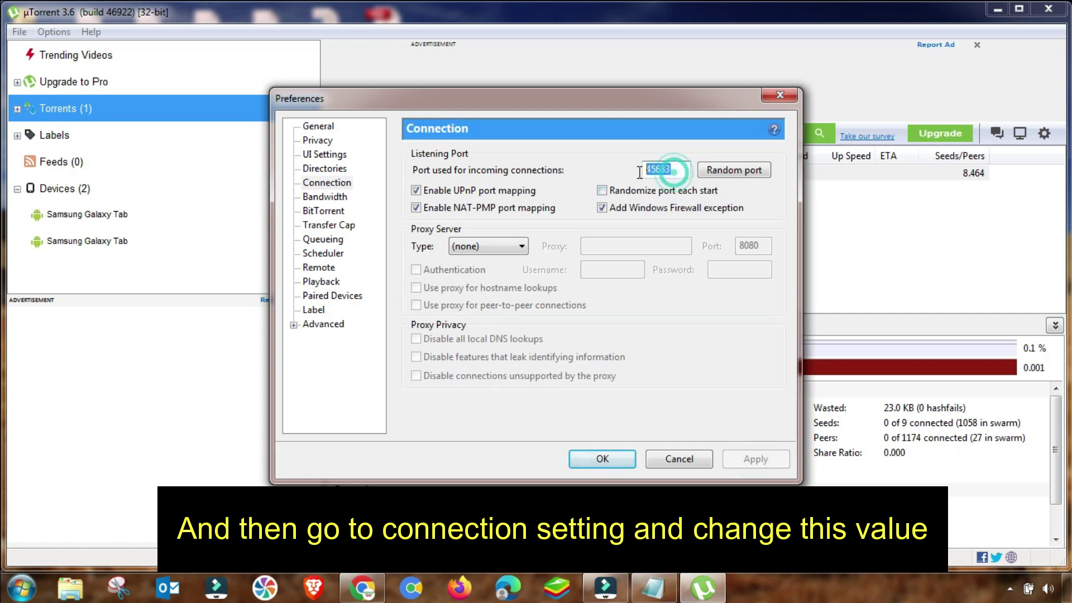
pyautogui.click(682, 172)
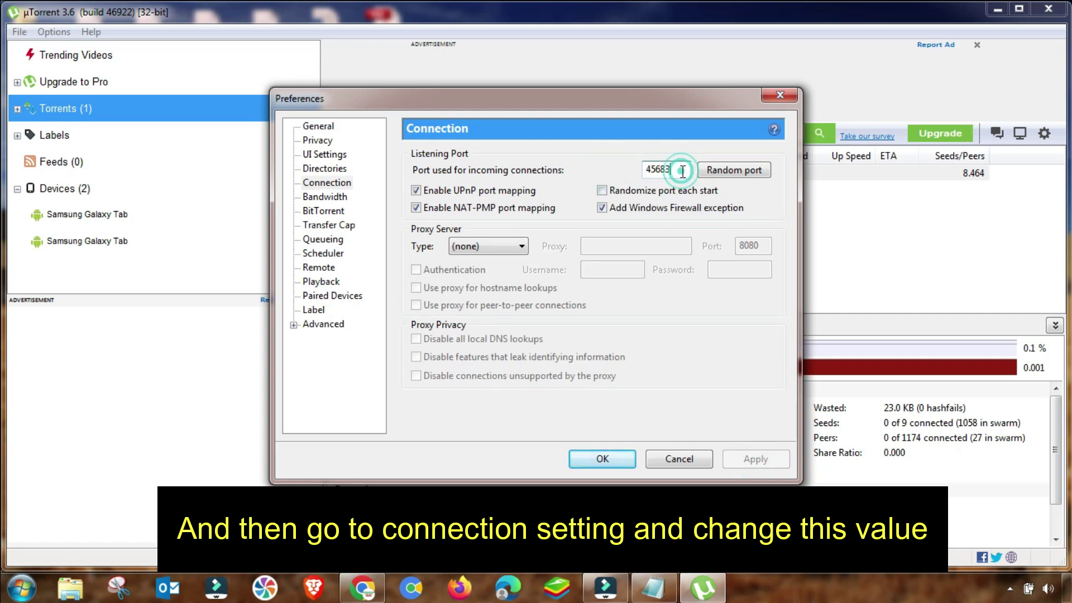
pyautogui.click(327, 183)
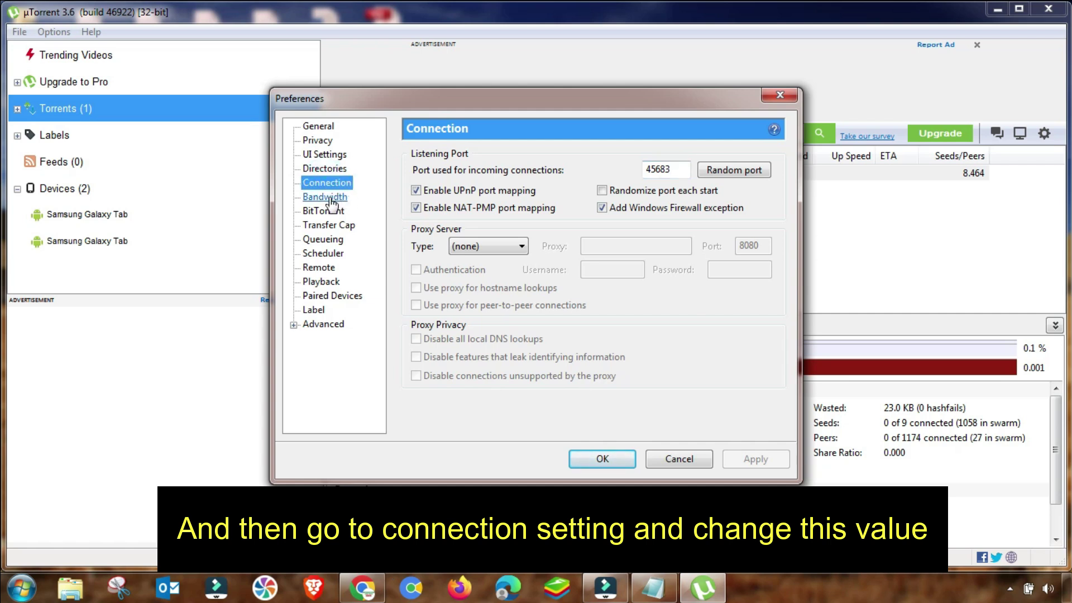
# - Set bandwidth to 100 kB/s upload, 2330 global connections, 250 peers per torrent, 14 upload slots, and apply
pyautogui.click(325, 197)
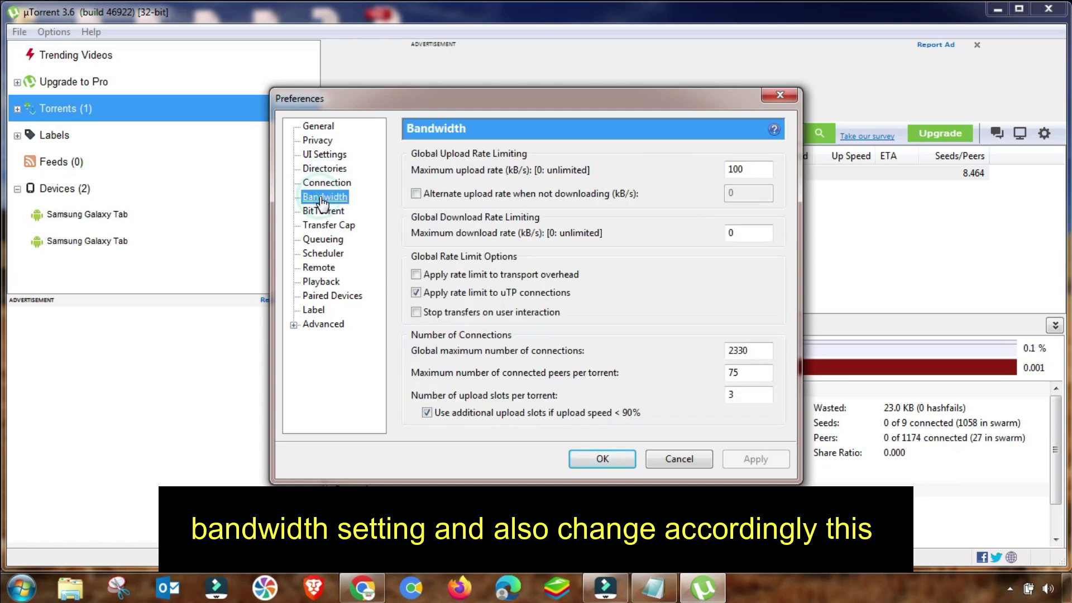
pyautogui.doubleClick(737, 170)
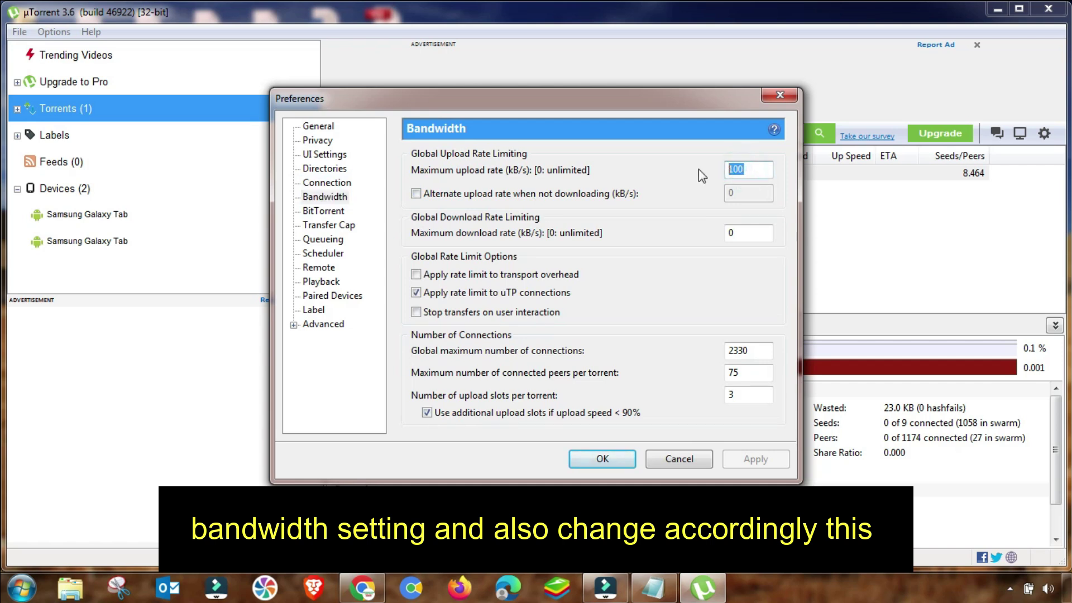
pyautogui.write('100')
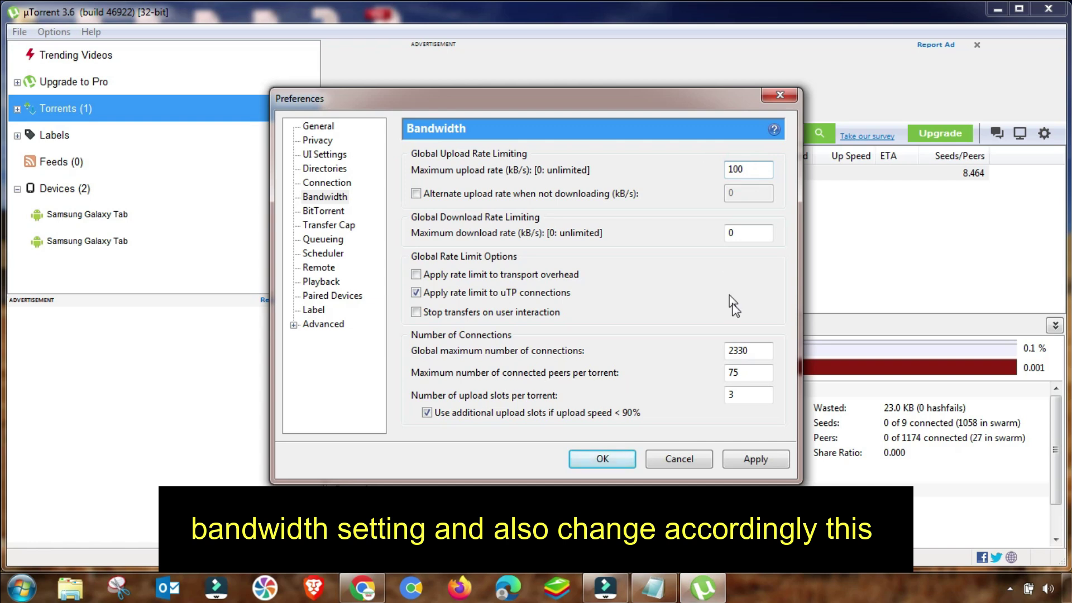
pyautogui.doubleClick(738, 350)
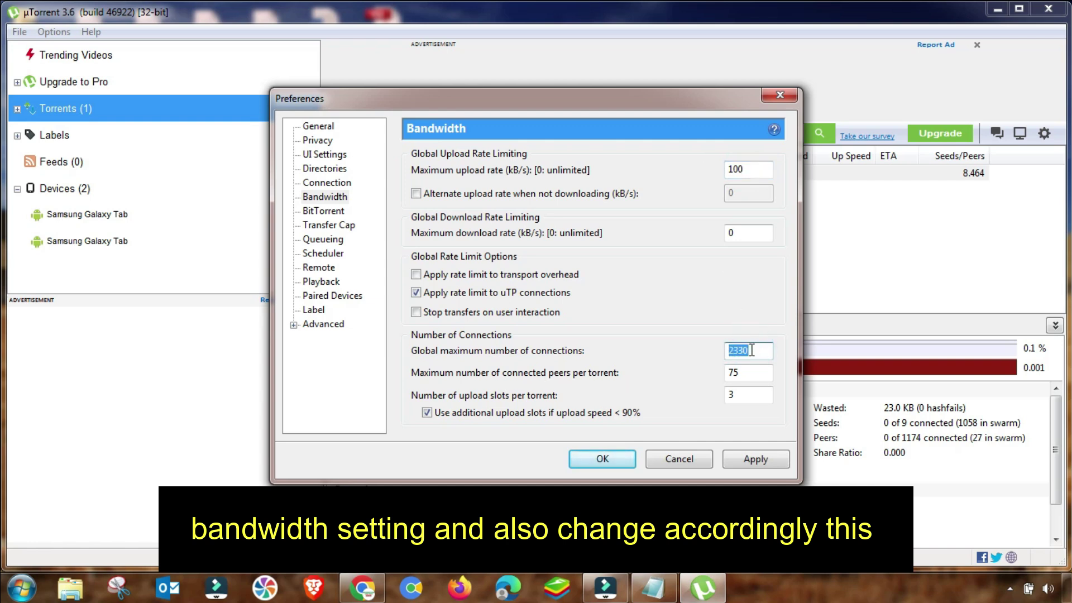
pyautogui.doubleClick(745, 373)
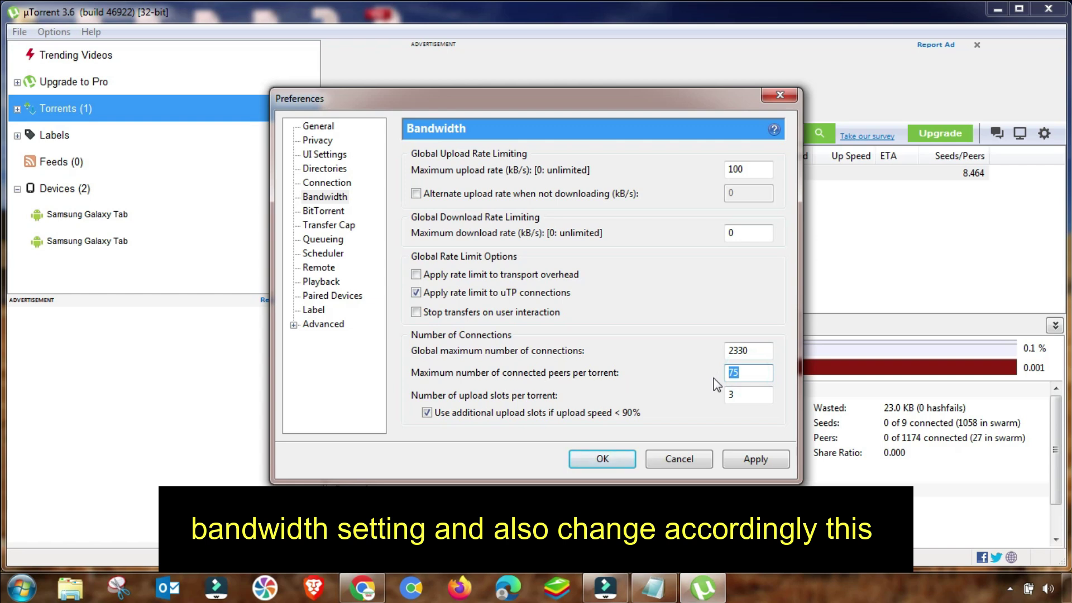
pyautogui.write('250')
pyautogui.click(742, 395)
pyautogui.moveTo(740, 396); pyautogui.dragTo(687, 396)
pyautogui.write('14')
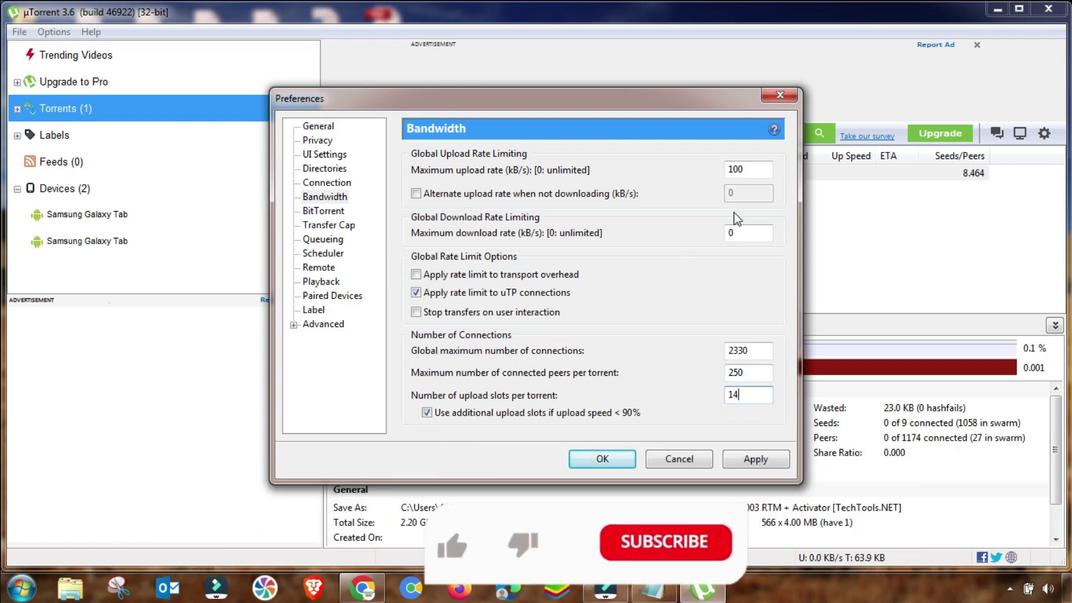
pyautogui.click(756, 460)
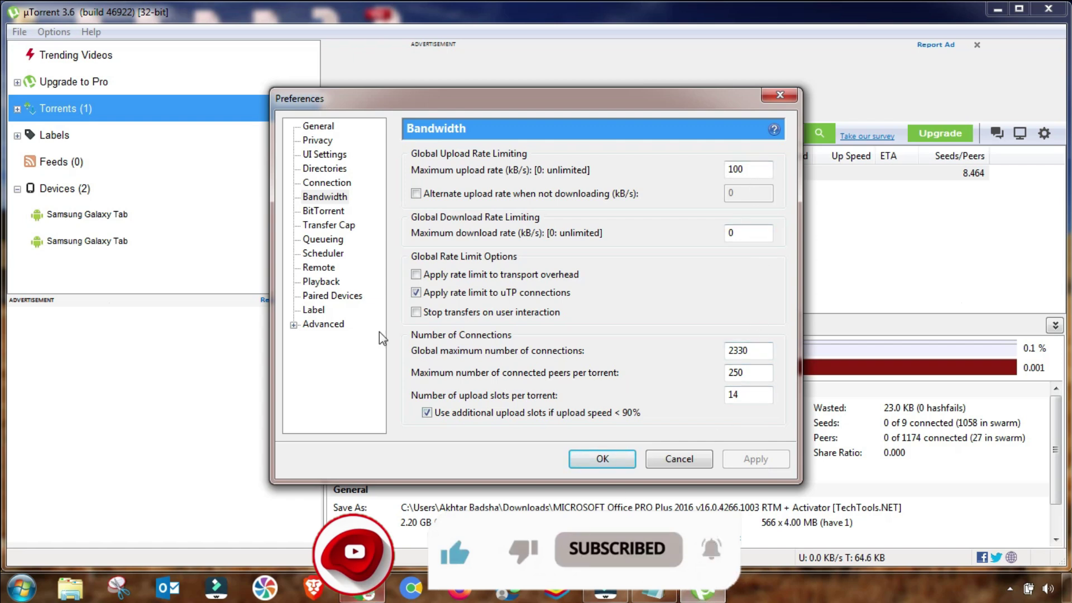
# - Set maximum active torrents and maximum active downloads to 1 and apply the queueing limits
pyautogui.click(323, 240)
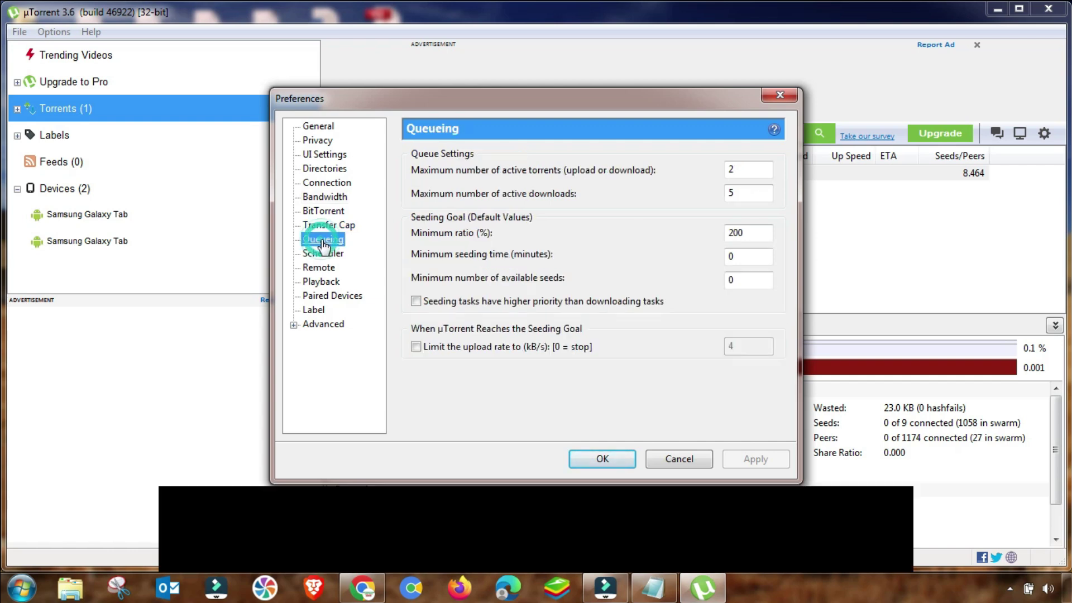
pyautogui.doubleClick(732, 170)
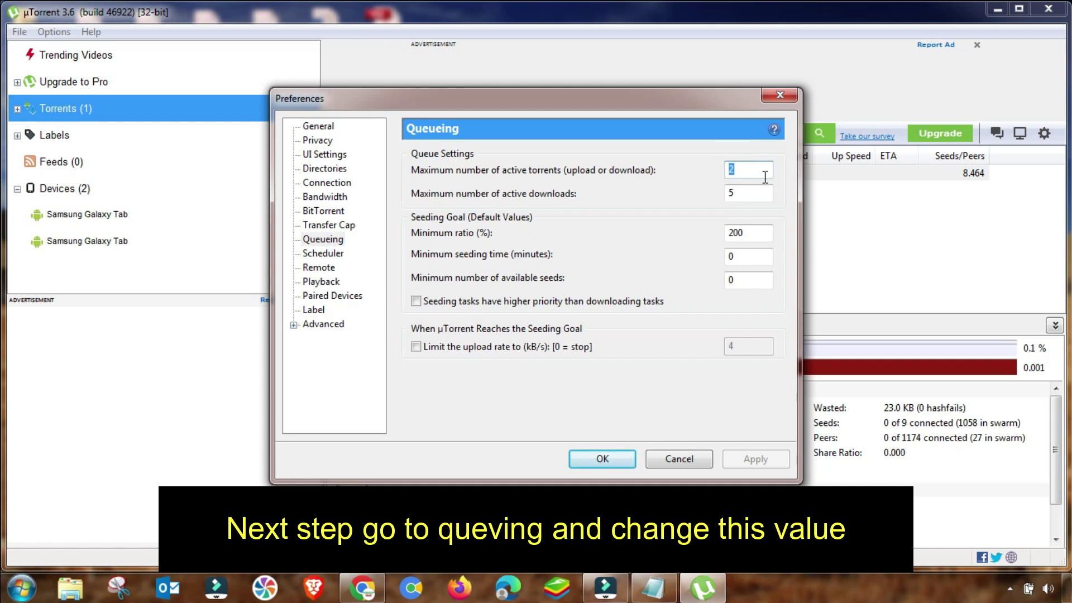
pyautogui.write('1')
pyautogui.write('1')
pyautogui.doubleClick(731, 194)
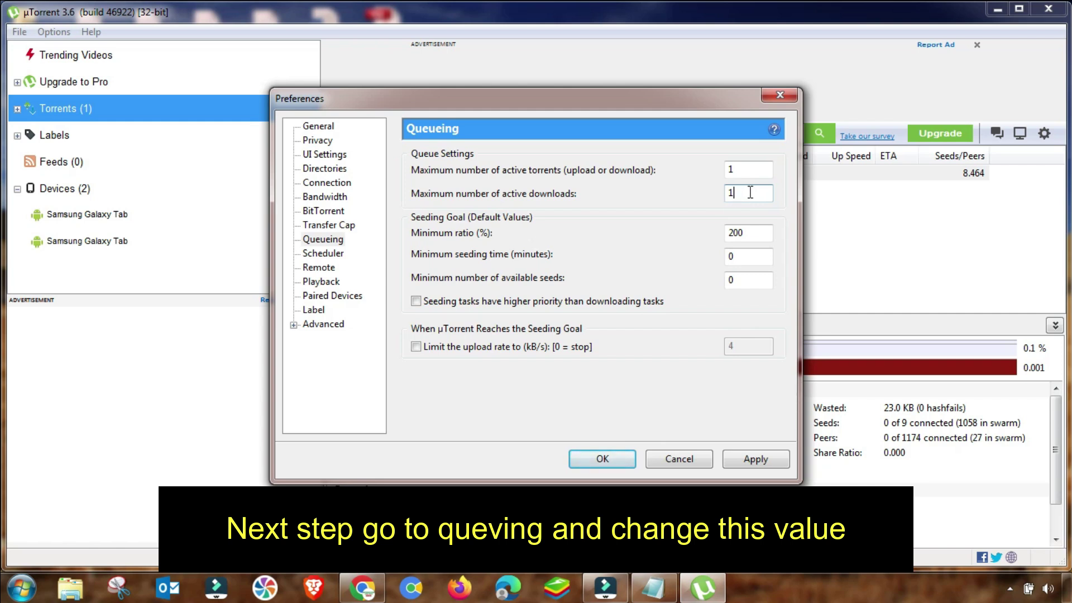
pyautogui.click(754, 233)
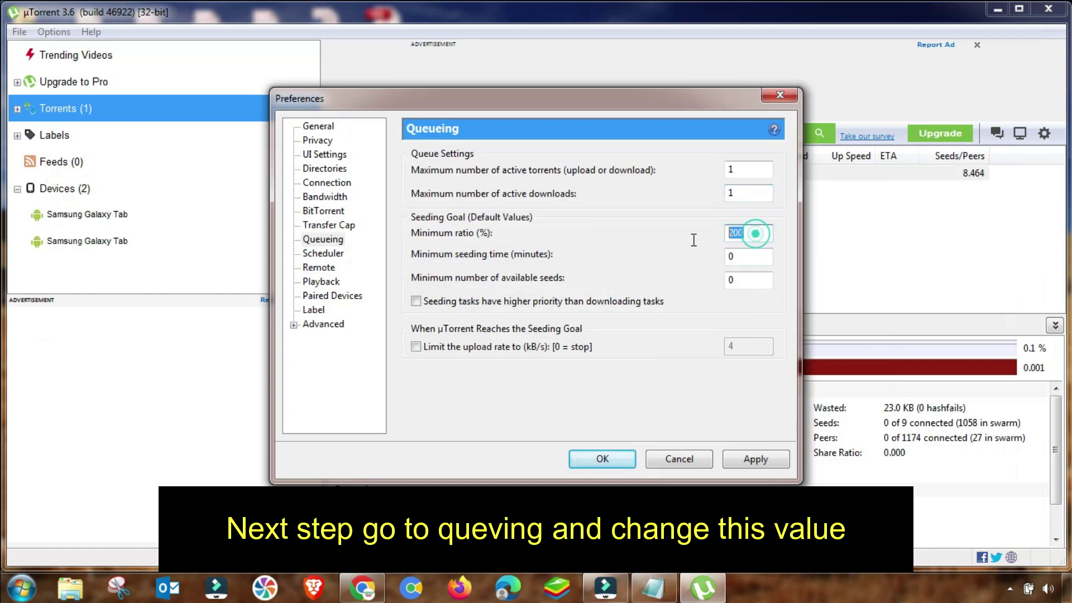
pyautogui.click(747, 256)
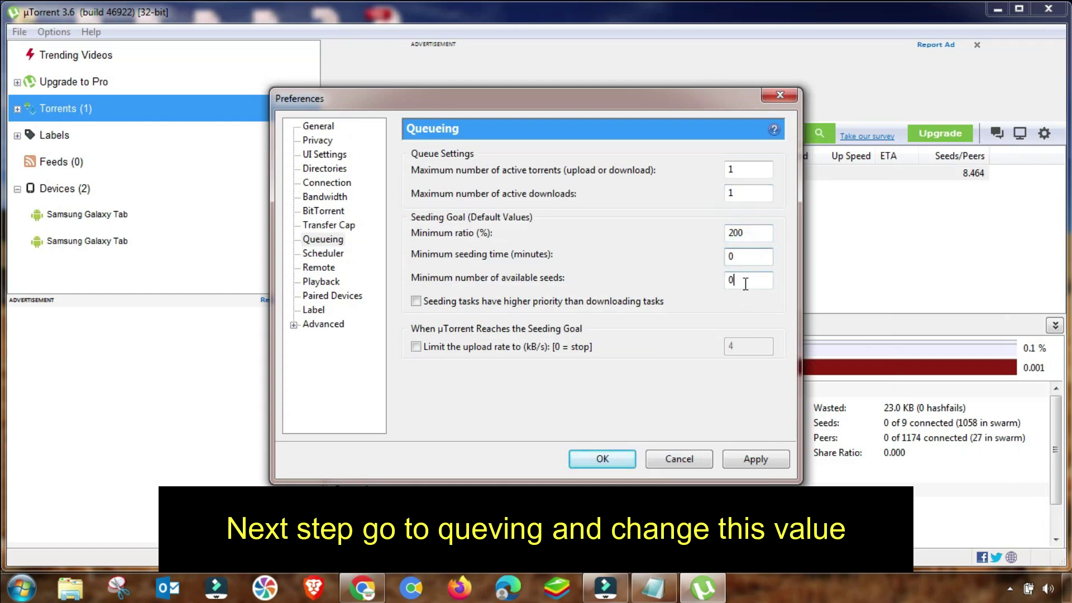
pyautogui.click(744, 283)
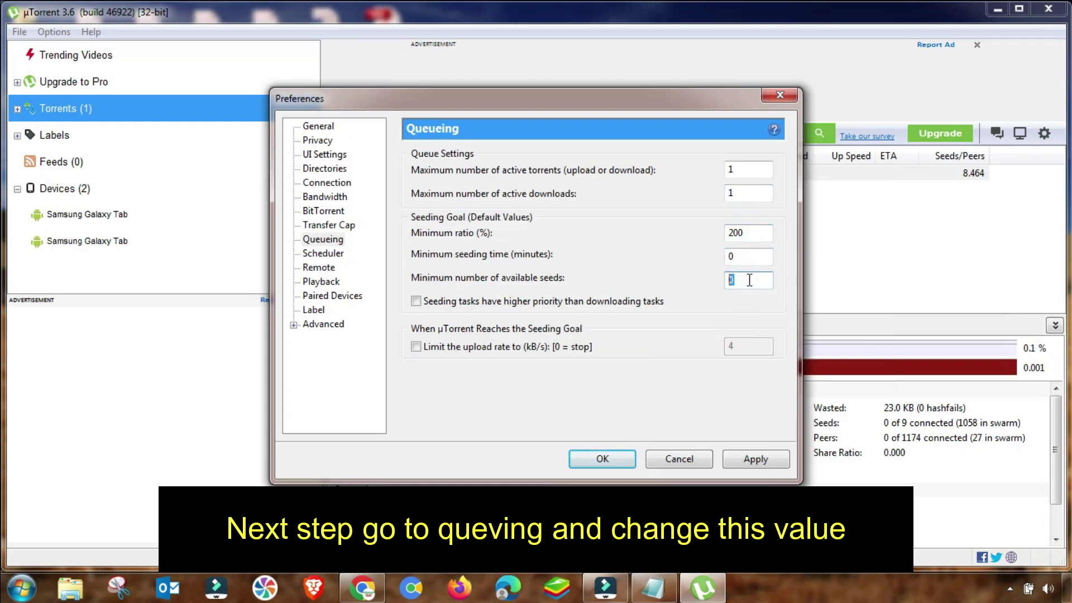
pyautogui.click(750, 460)
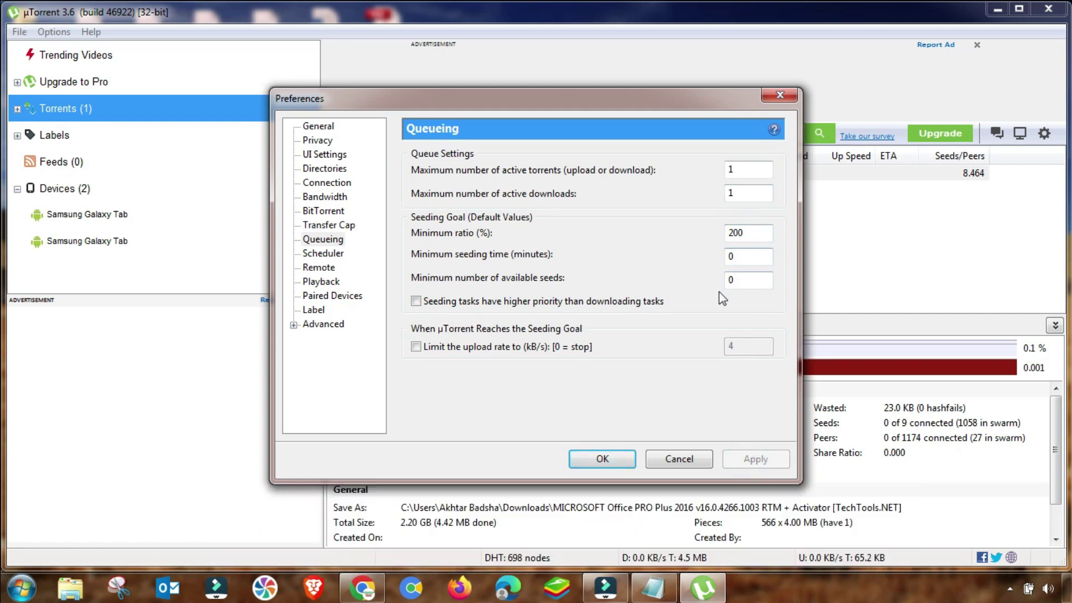
# - Filter the advanced options for 'dht' and set dht.rate from -1 to 2
pyautogui.click(323, 325)
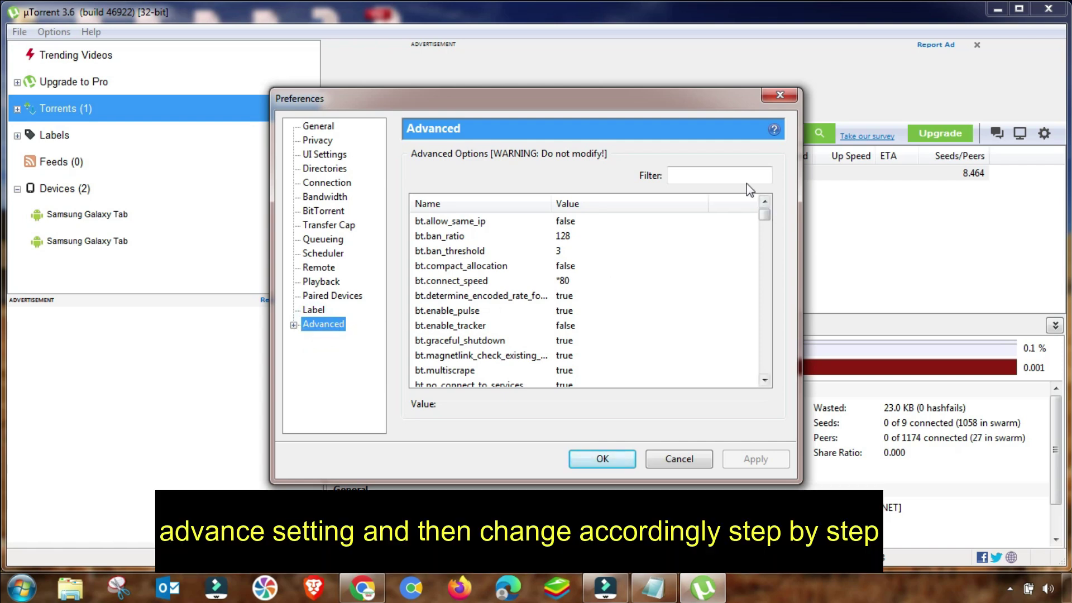
pyautogui.click(717, 177)
pyautogui.click(681, 174)
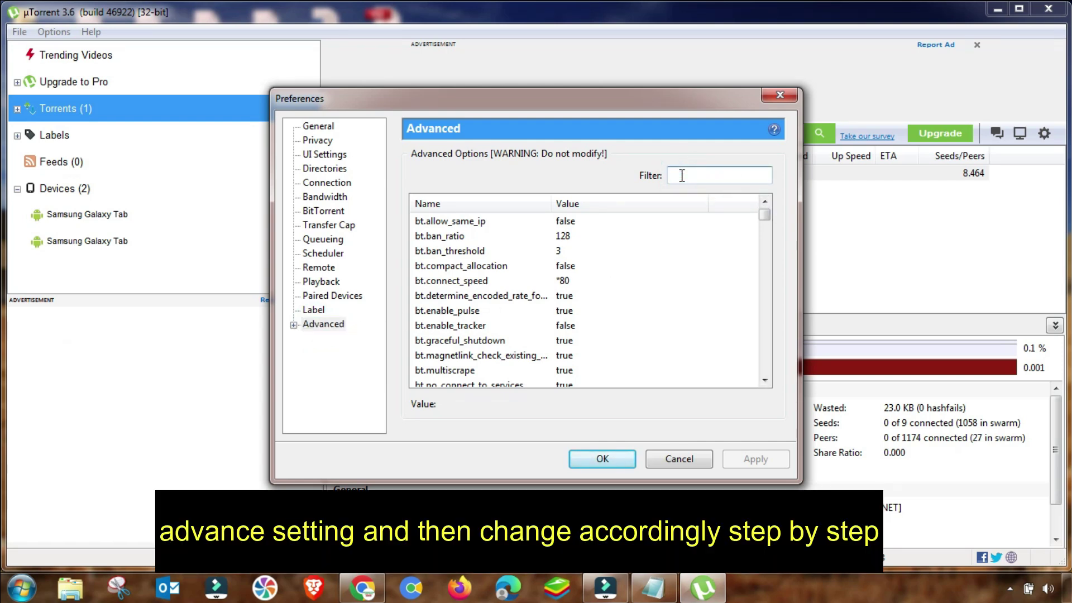
pyautogui.write('dht')
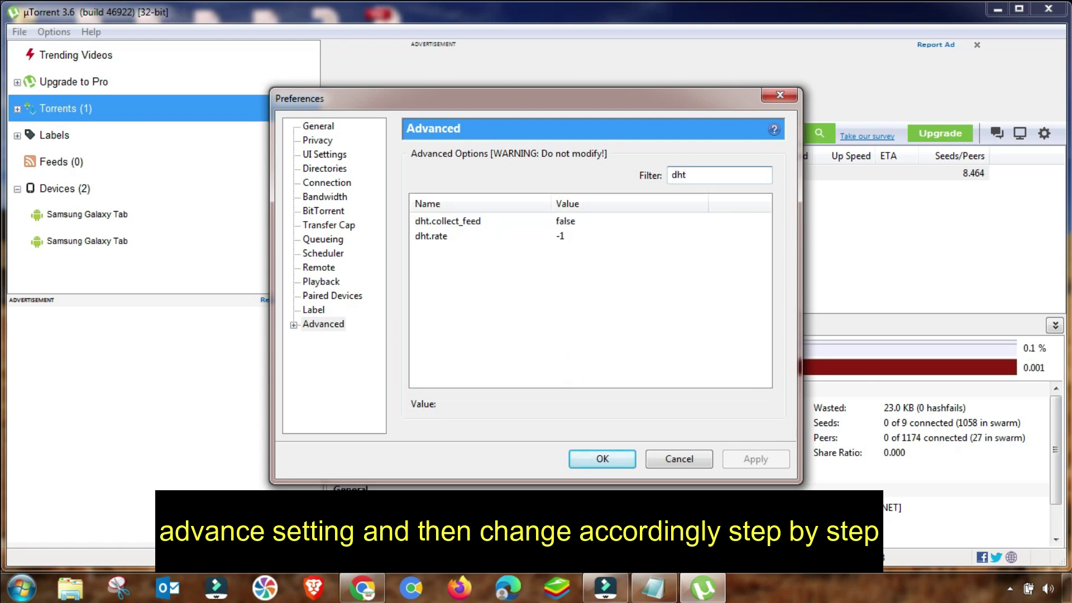
pyautogui.click(436, 237)
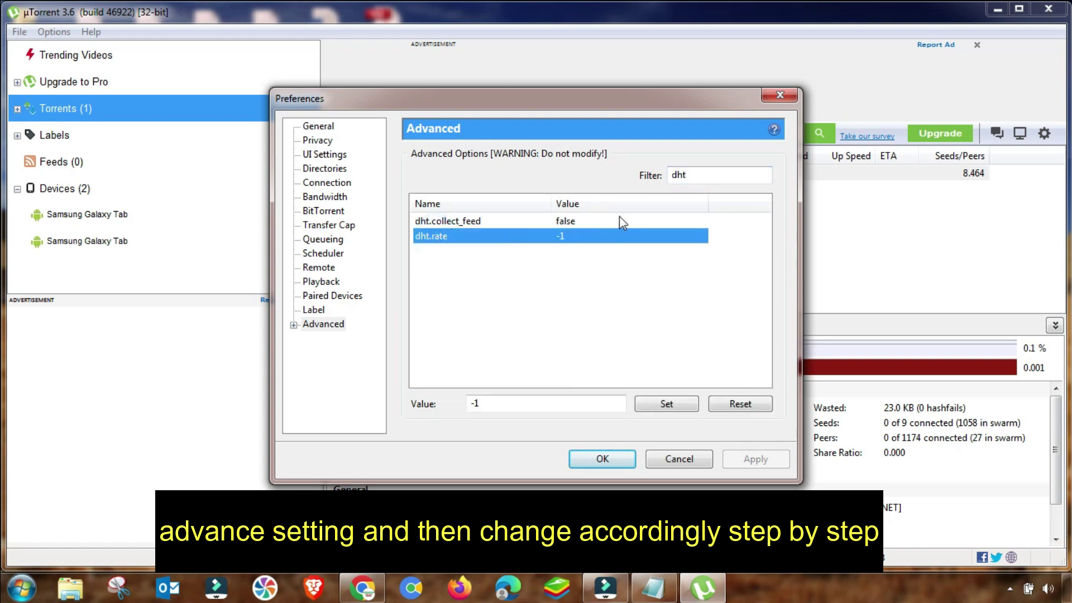
pyautogui.doubleClick(485, 404)
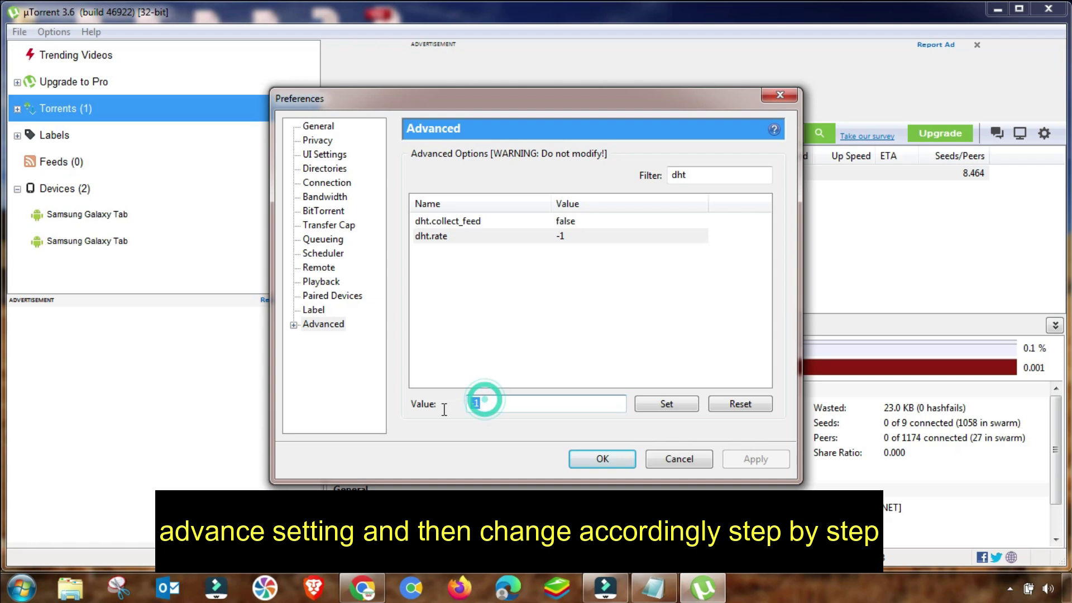
pyautogui.write('2')
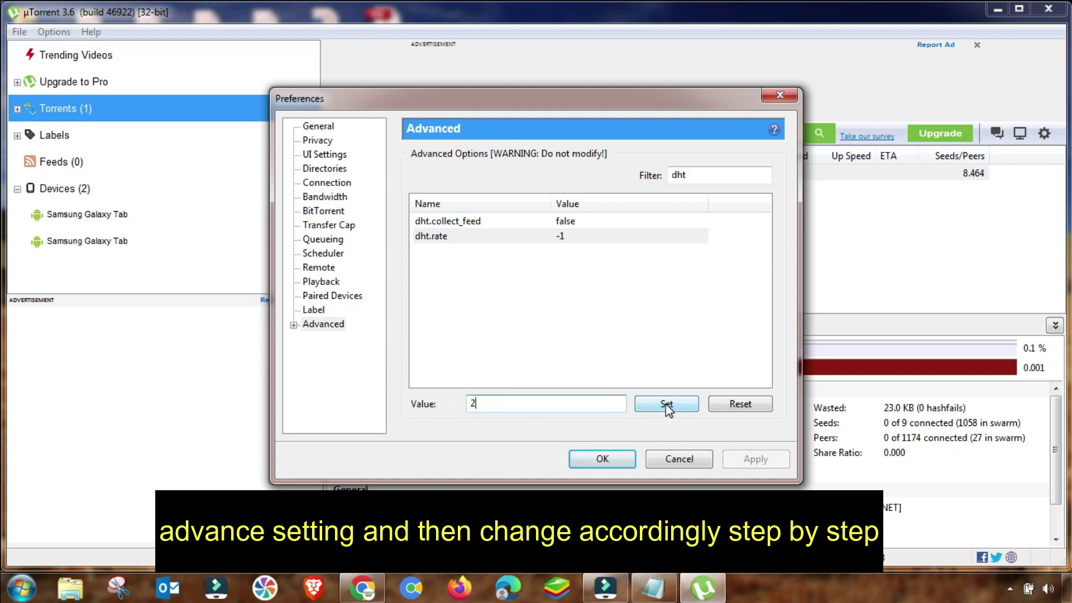
pyautogui.click(668, 408)
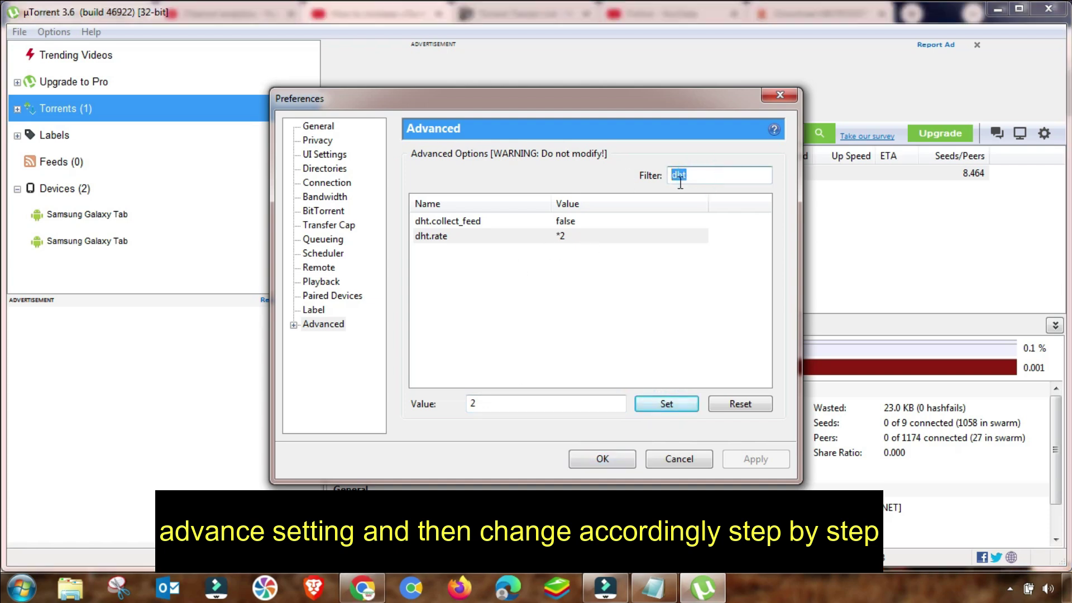
pyautogui.write('rss')
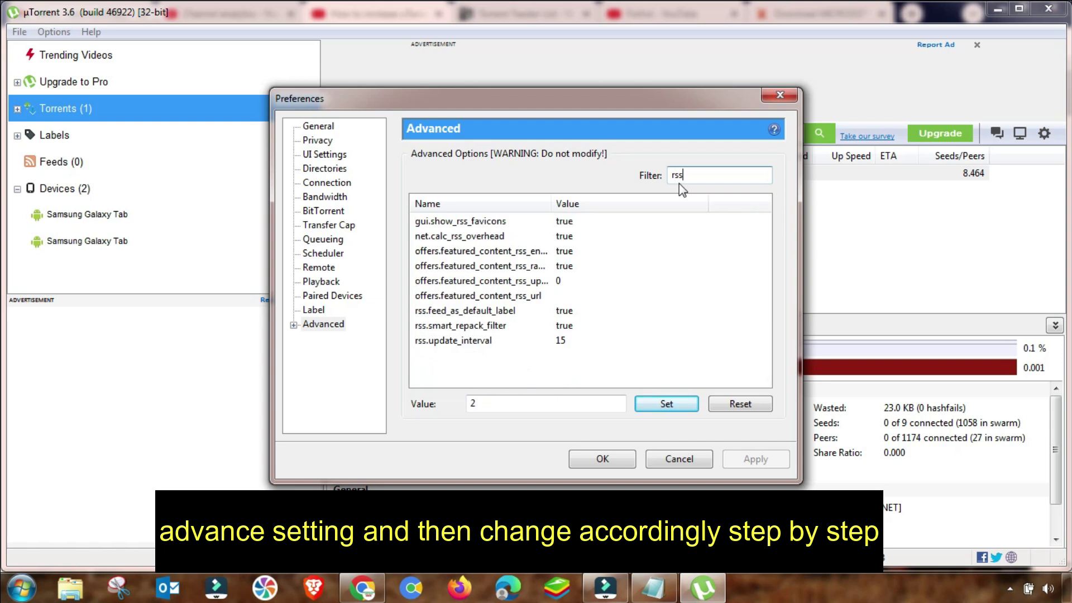
pyautogui.write('.')
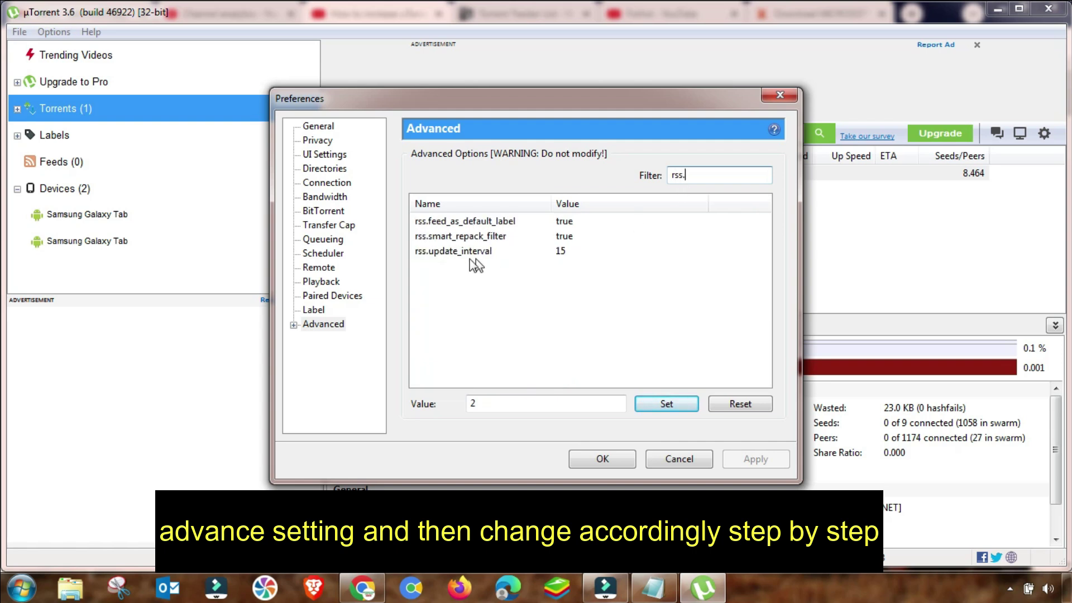
# - Set the rss.update_interval advanced option to 20
pyautogui.click(447, 254)
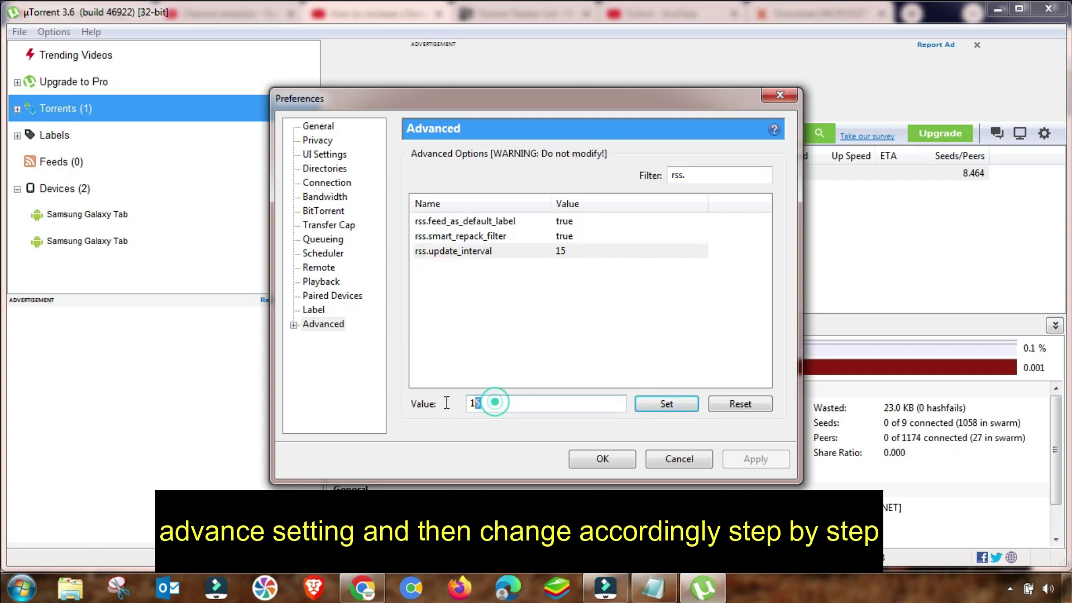
pyautogui.doubleClick(498, 404)
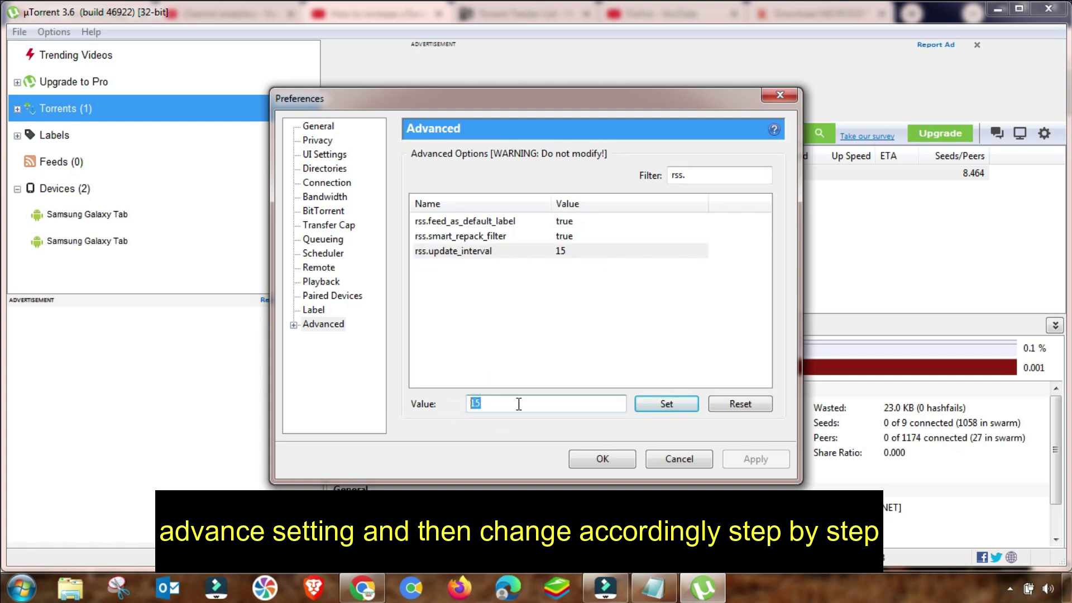
pyautogui.write('20')
pyautogui.click(667, 407)
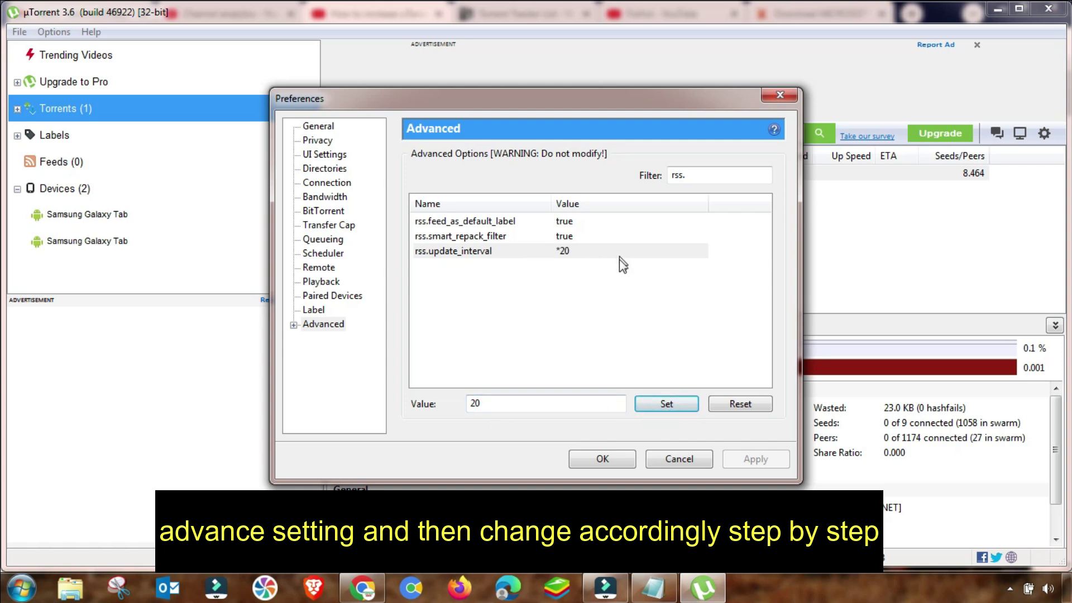
# - Filter for bt.co and set bt.connect_speed to 80
pyautogui.hotkey('ctrl', 'a')
pyautogui.write('bt.')
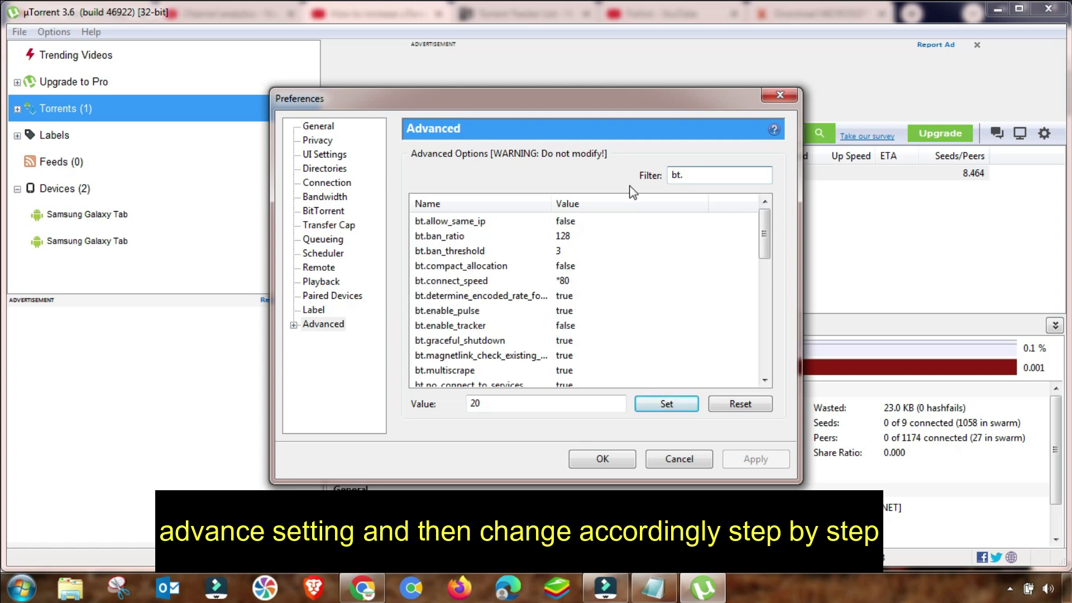
pyautogui.write('co')
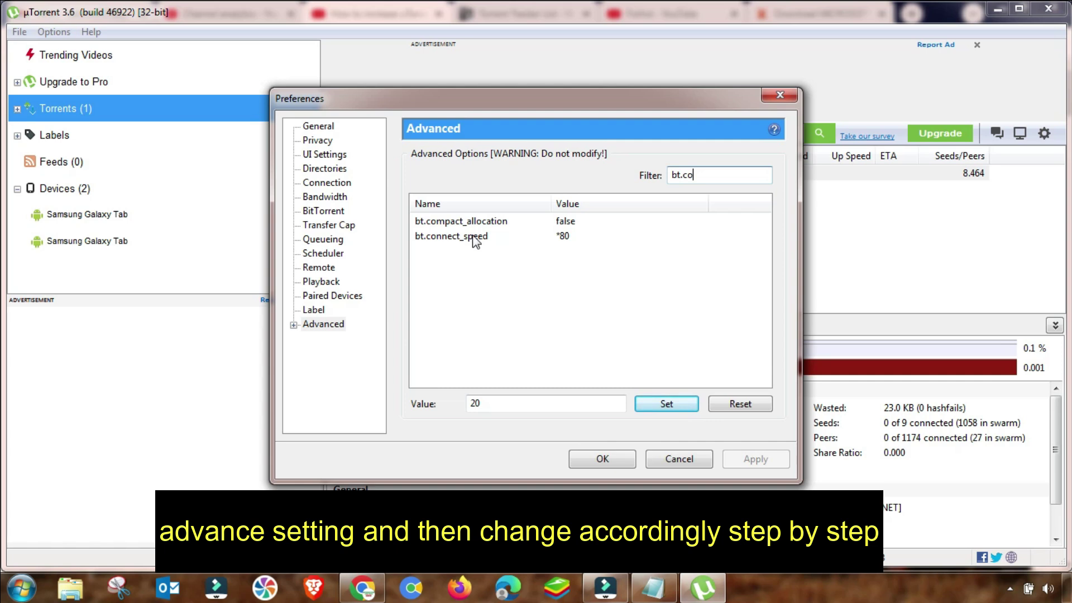
pyautogui.click(474, 242)
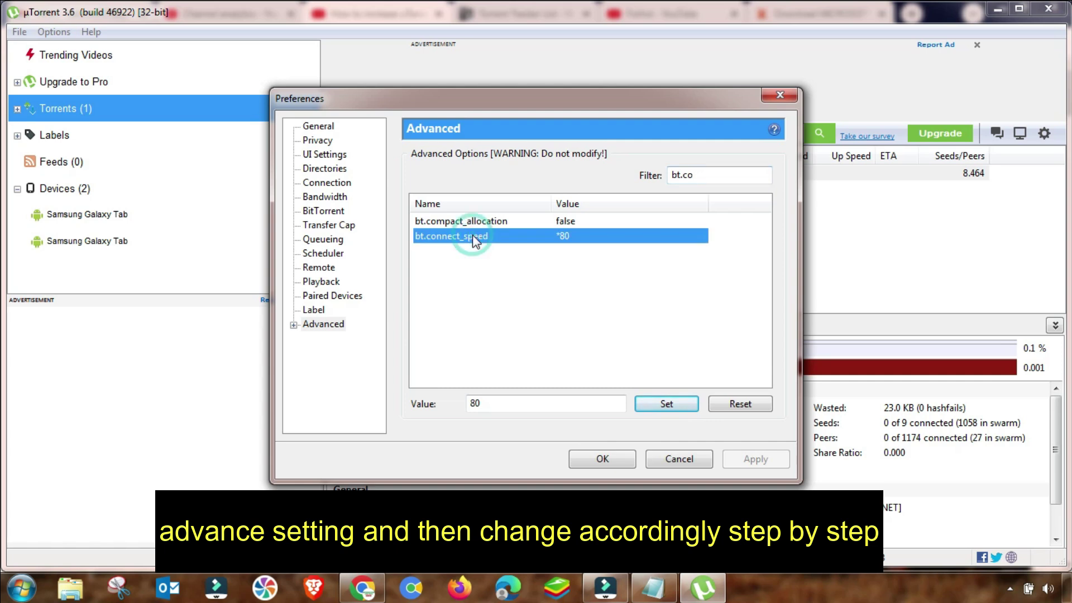
pyautogui.doubleClick(504, 403)
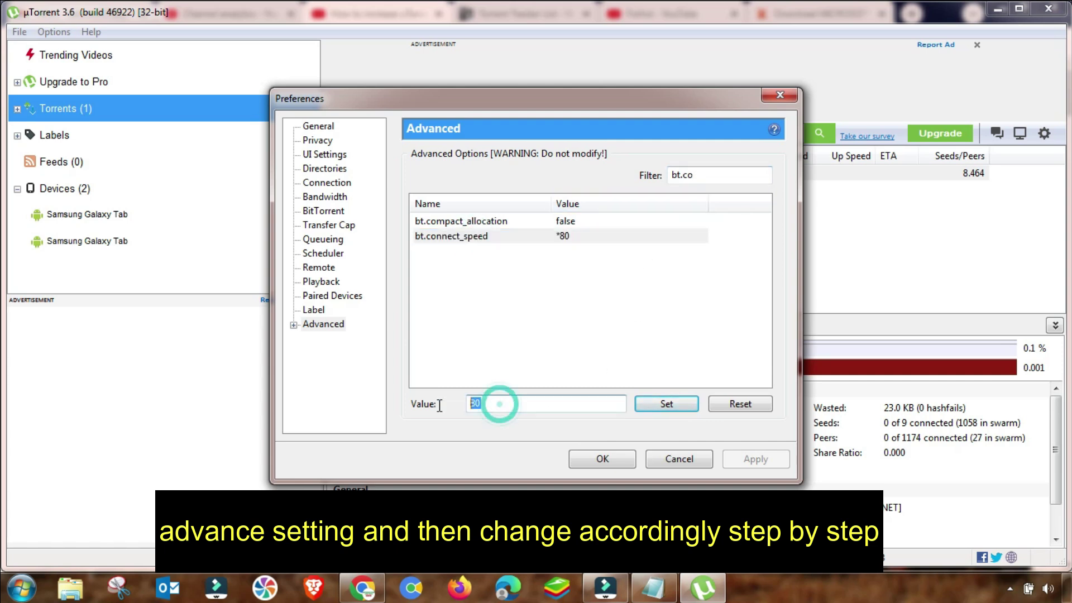
pyautogui.click(487, 405)
pyautogui.doubleClick(489, 404)
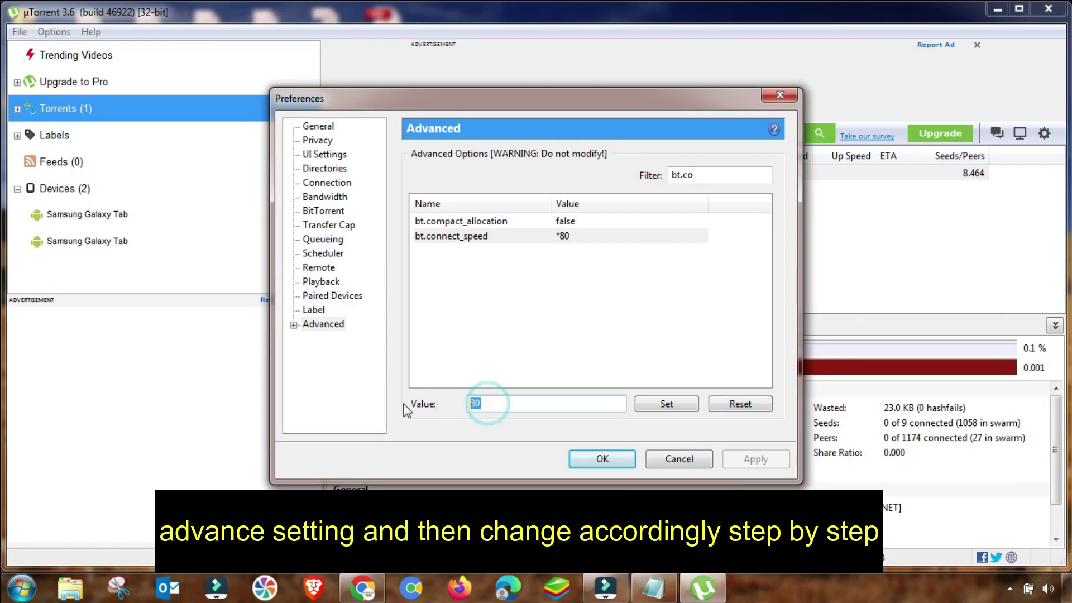
pyautogui.write('80')
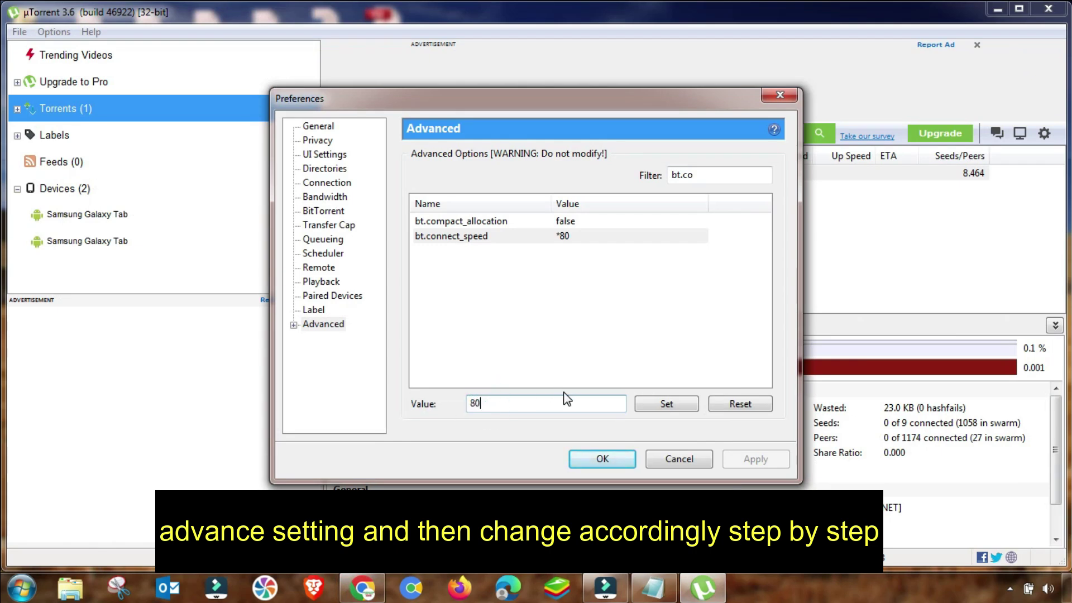
pyautogui.click(666, 404)
pyautogui.write('n')
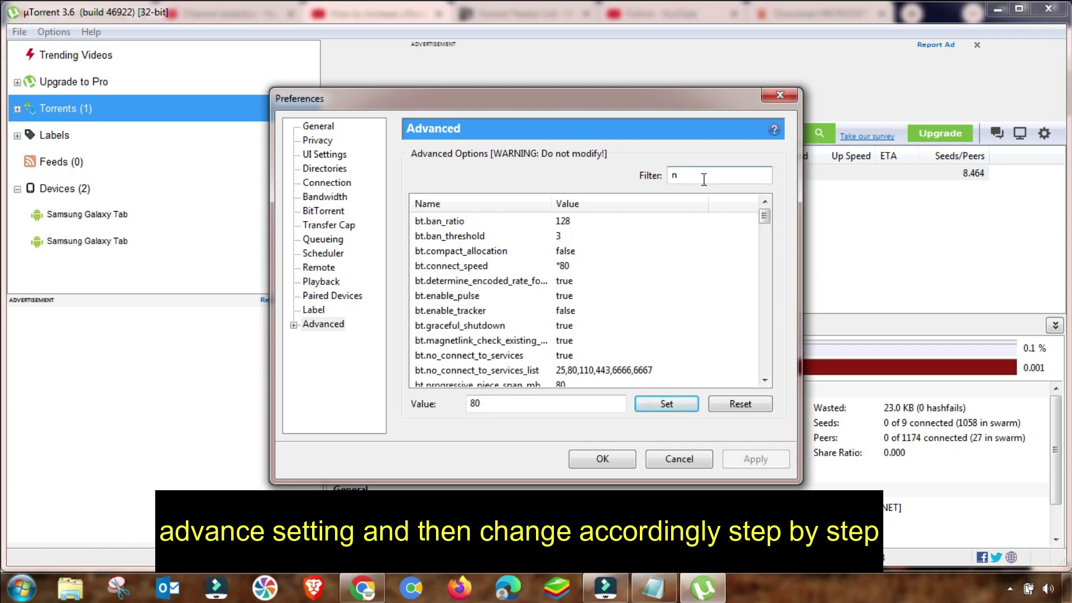
pyautogui.write('et')
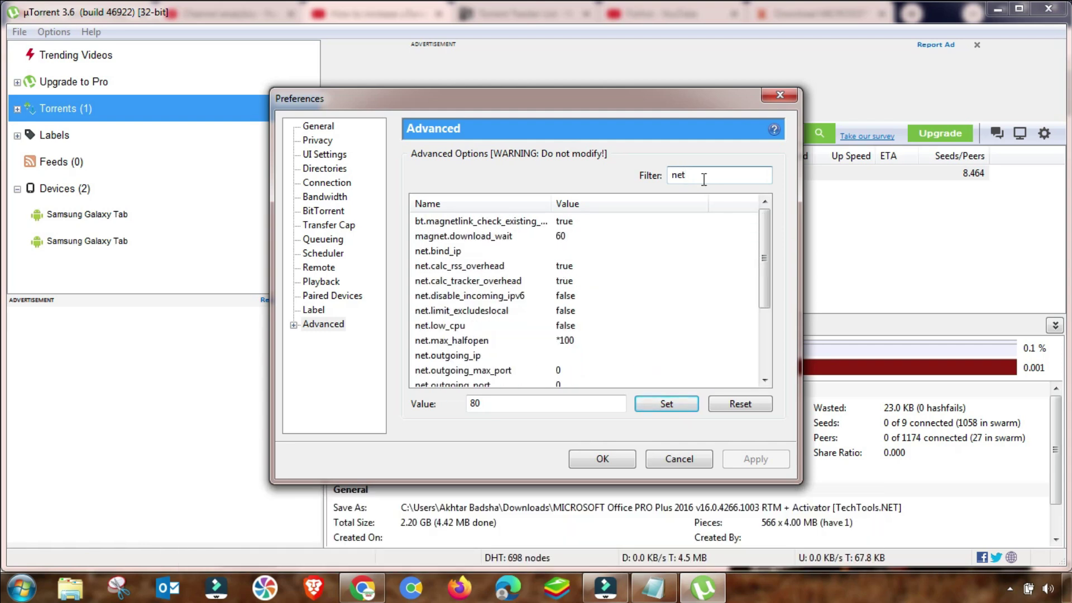
pyautogui.write('.ma')
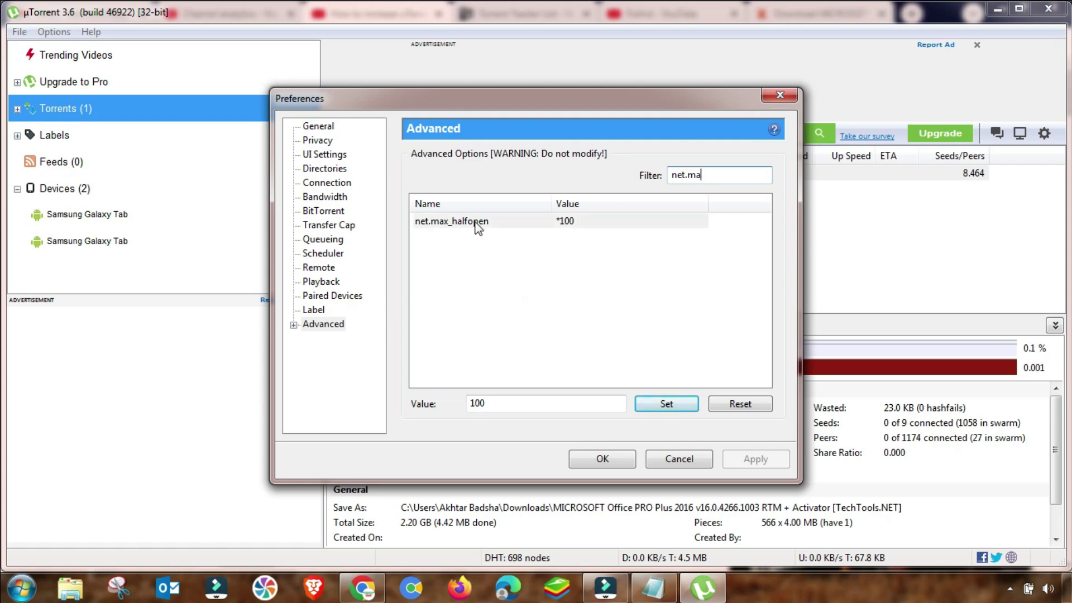
# - Set net.max_halfopen to 100 and close Preferences keeping the changes
pyautogui.click(480, 228)
pyautogui.doubleClick(495, 403)
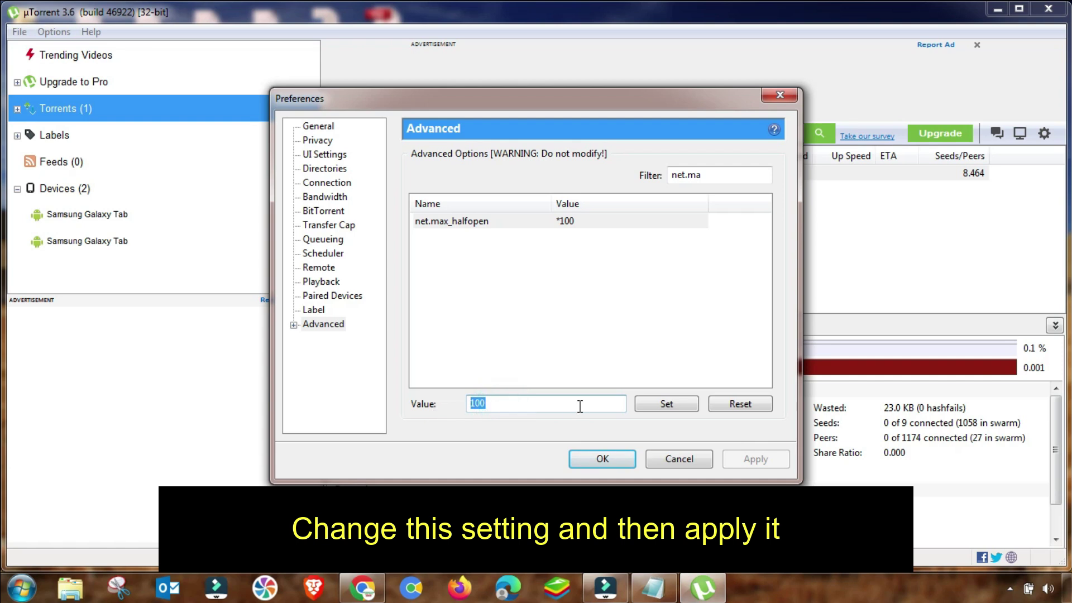
pyautogui.write('100')
pyautogui.click(667, 409)
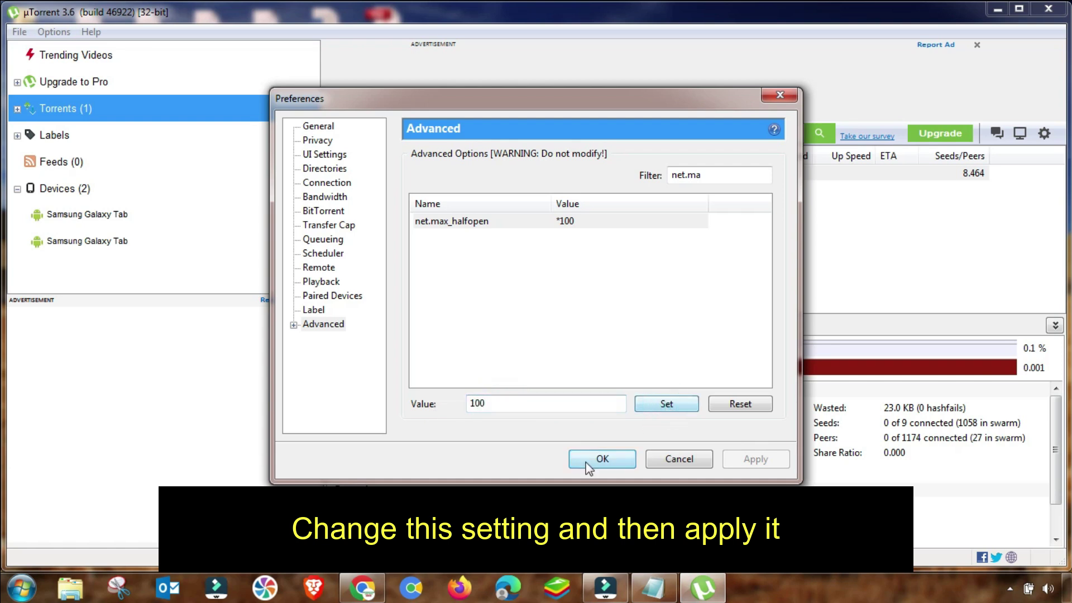
pyautogui.click(524, 403)
pyautogui.click(671, 403)
pyautogui.click(601, 458)
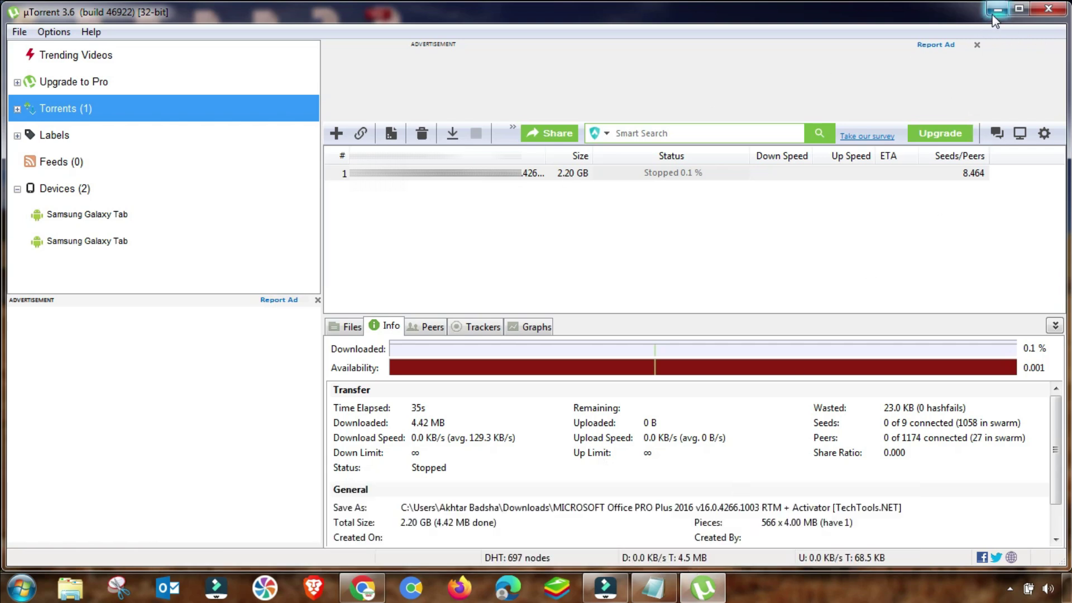
# - Open the New Tracker text file from the desktop and select all tracker addresses
pyautogui.click(997, 11)
pyautogui.doubleClick(383, 281)
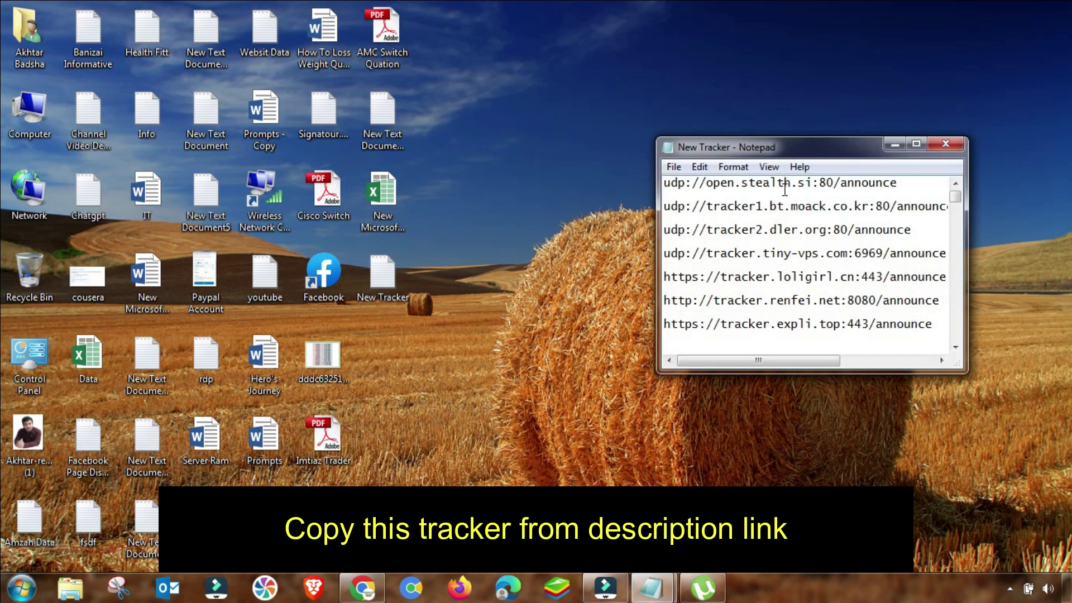
pyautogui.click(914, 147)
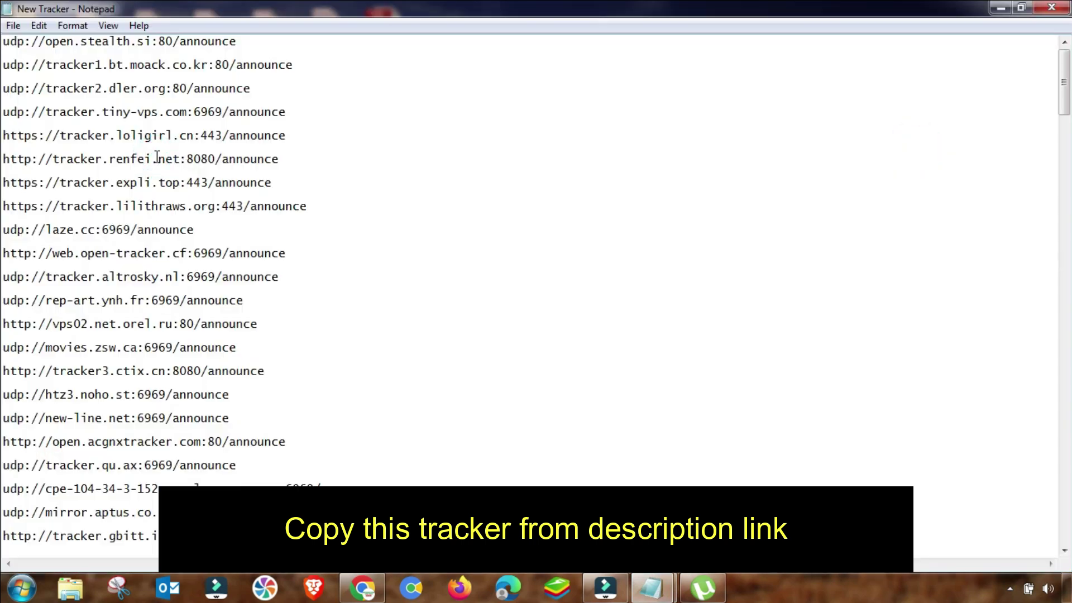
pyautogui.hotkey('ctrl', 'a')
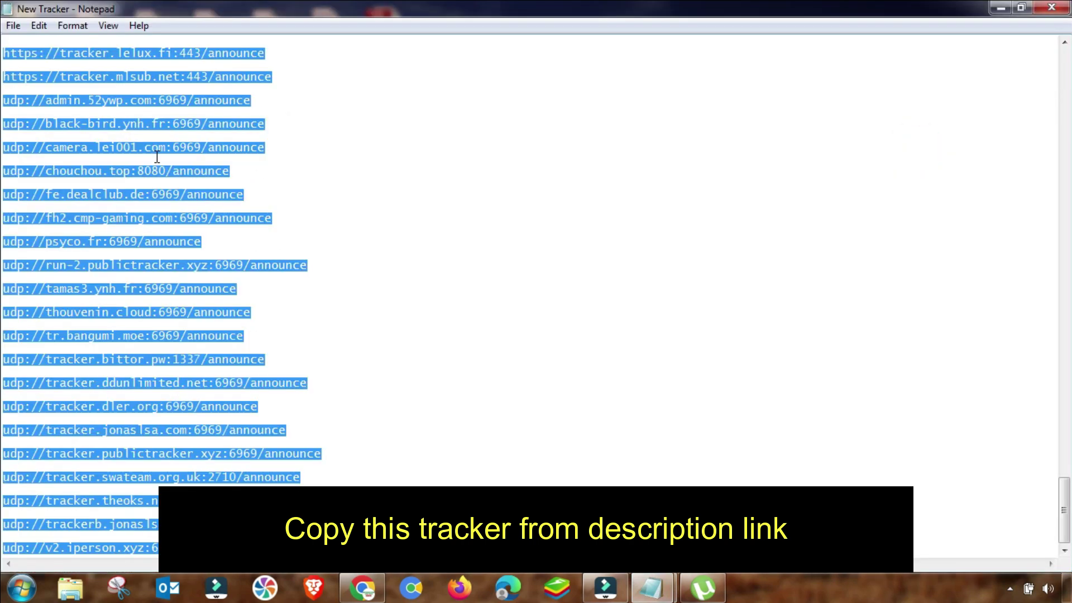
# - Paste the copied trackers into the torrent's Properties tracker list and save it
pyautogui.click(702, 588)
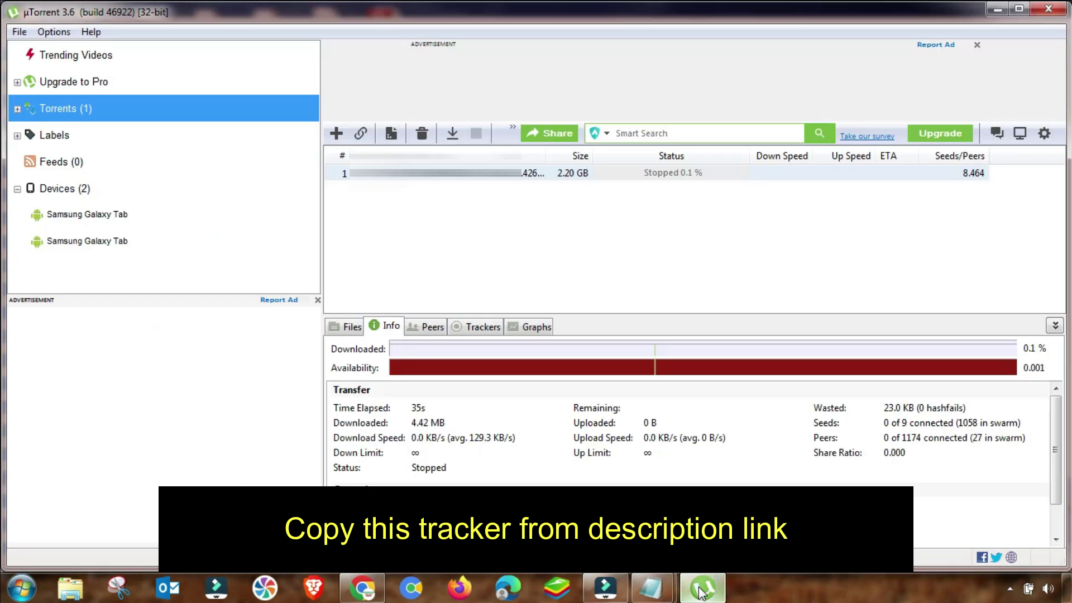
pyautogui.doubleClick(489, 173)
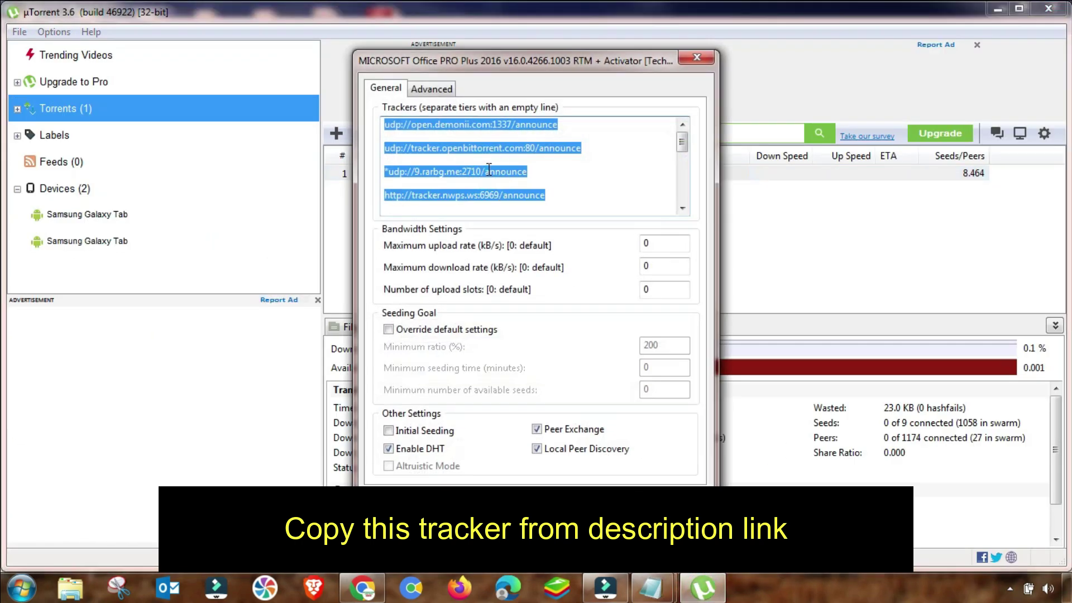
pyautogui.hotkey('ctrl', 'v')
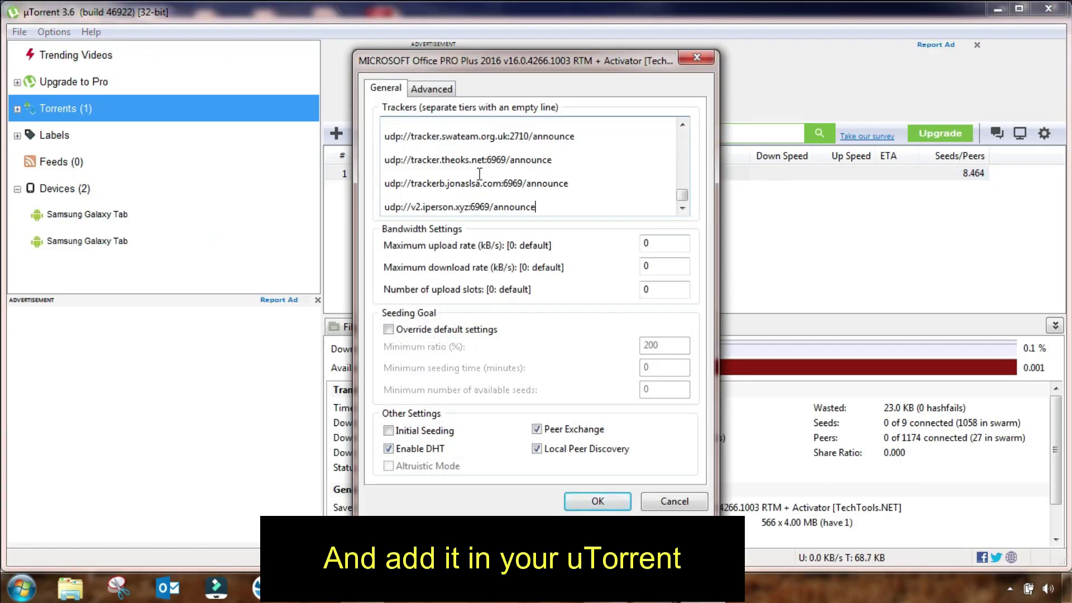
pyautogui.click(598, 501)
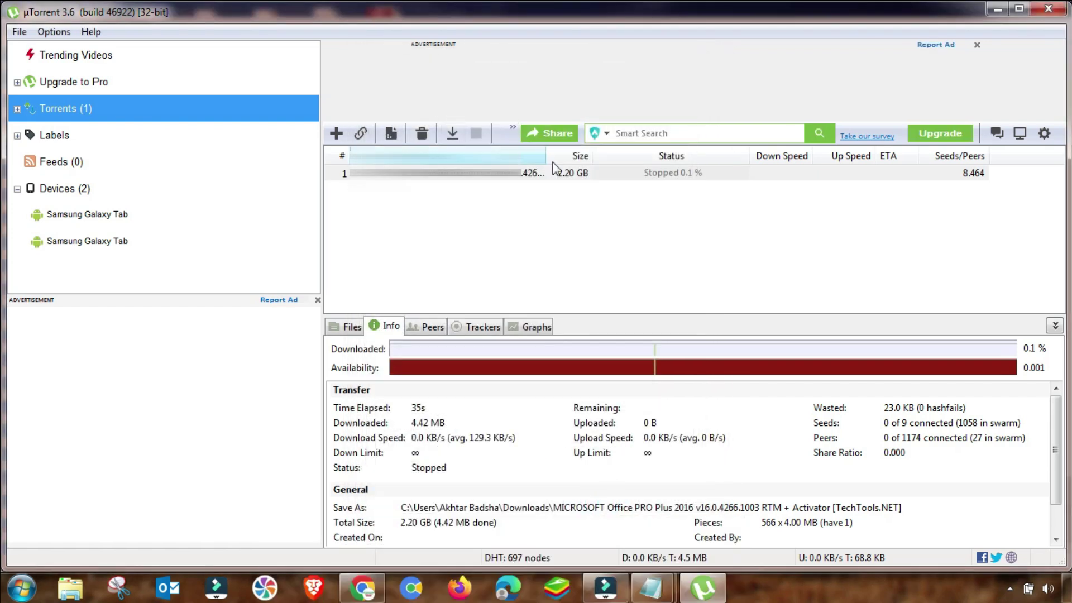
# - Start the stopped torrent so it connects to peers again
pyautogui.rightClick(499, 172)
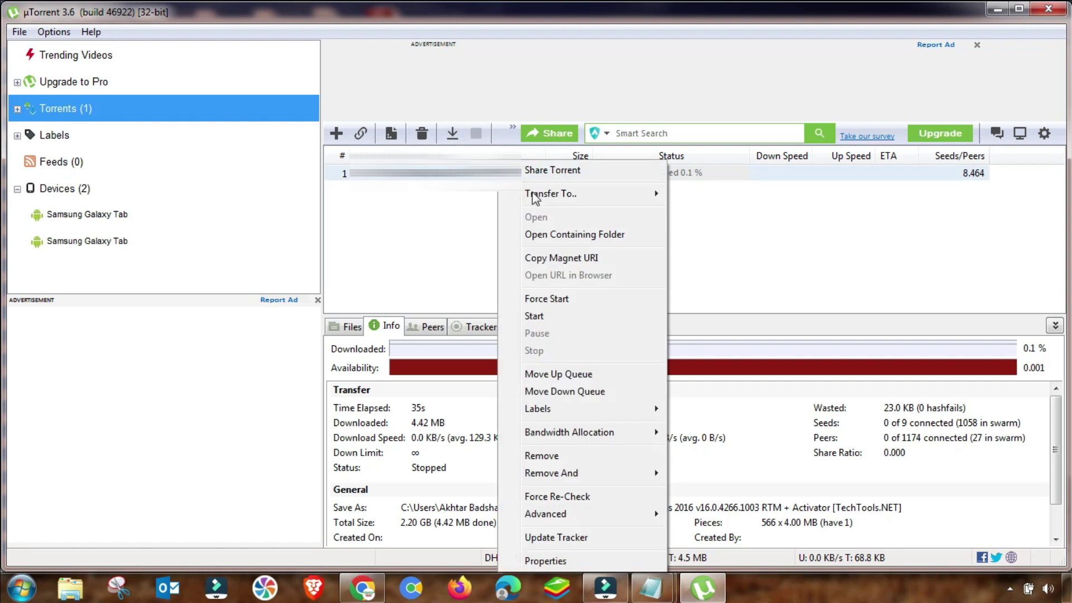
pyautogui.click(534, 315)
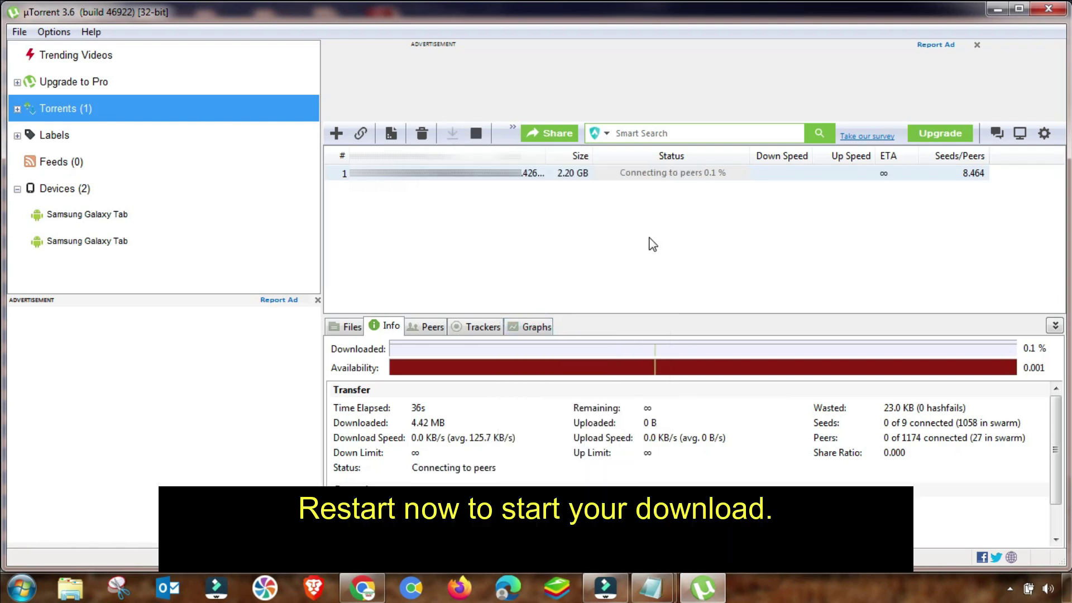